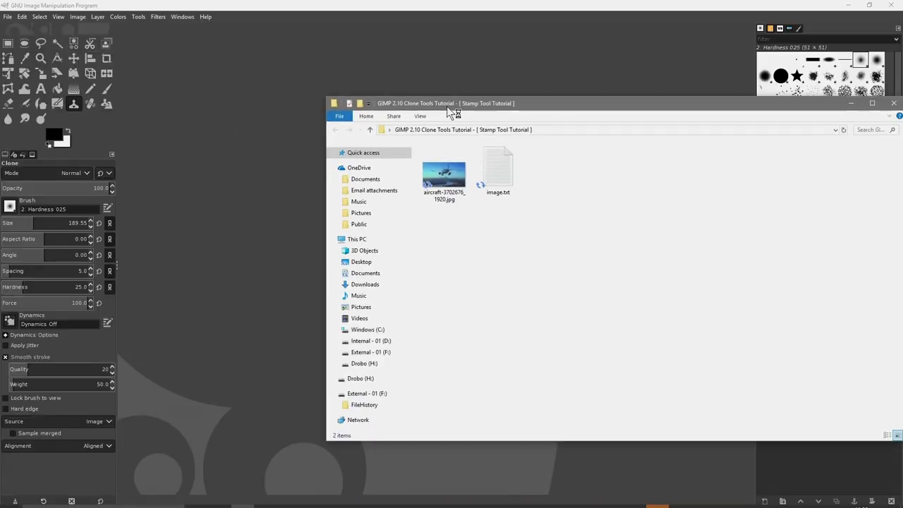
# Step: Preview aircraft-3702676_1920.jpg in the photo viewer, then open it as an image in GIMP
pyautogui.doubleClick(435, 183)
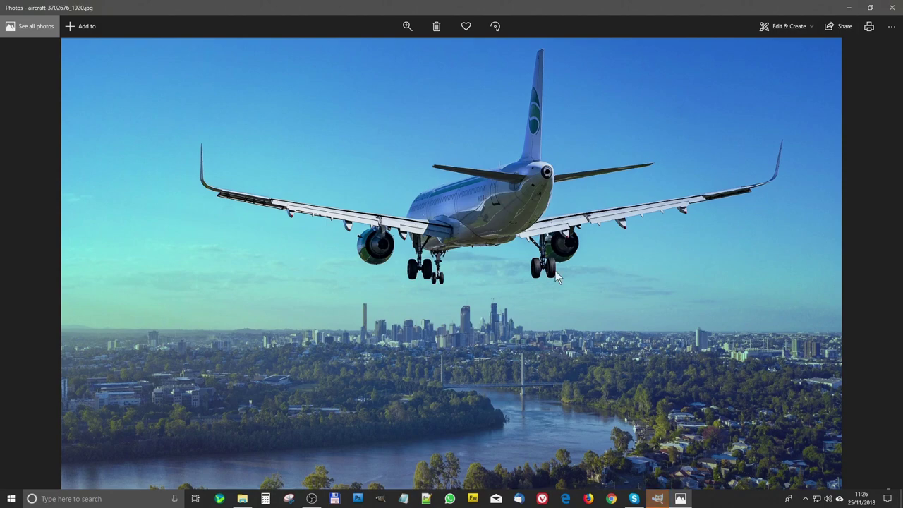
pyautogui.click(892, 12)
pyautogui.moveTo(444, 176); pyautogui.dragTo(205, 210)
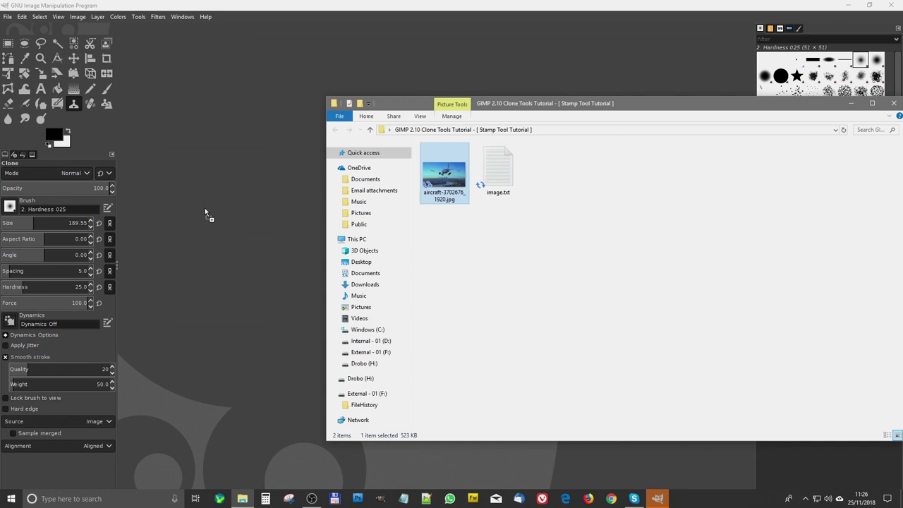
pyautogui.moveTo(447, 191); pyautogui.dragTo(224, 182)
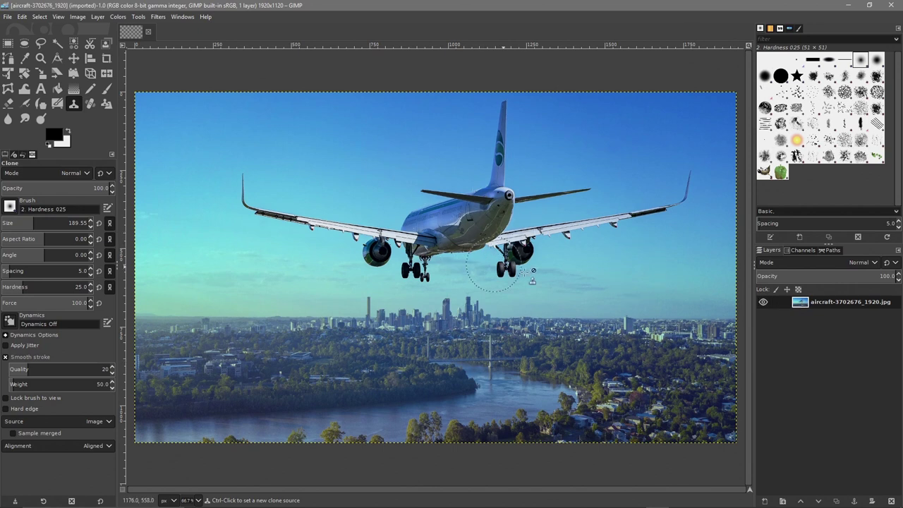
# Step: Duplicate the aircraft photo layer and hide the original layer beneath the copy
pyautogui.rightClick(802, 303)
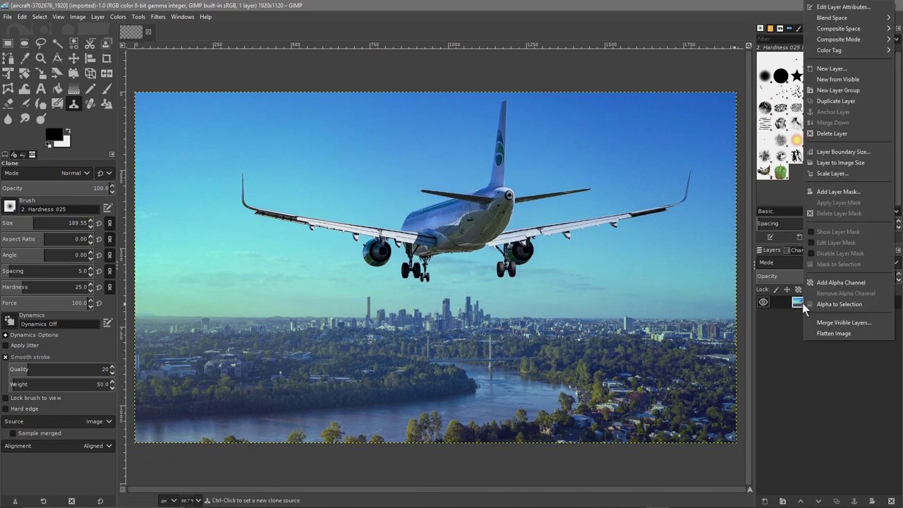
pyautogui.click(836, 101)
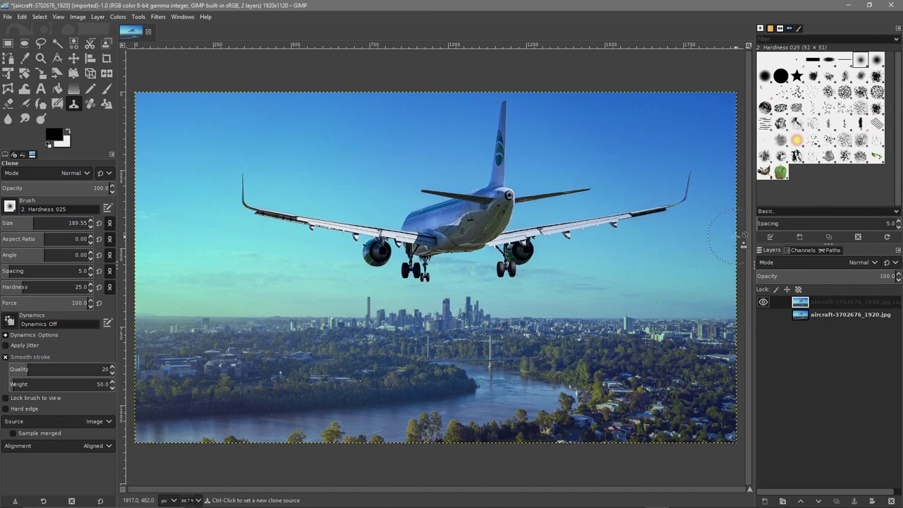
# Step: Enlarge the canvas area by narrowing the dock with the brushes and layers
pyautogui.moveTo(752, 237); pyautogui.dragTo(819, 236)
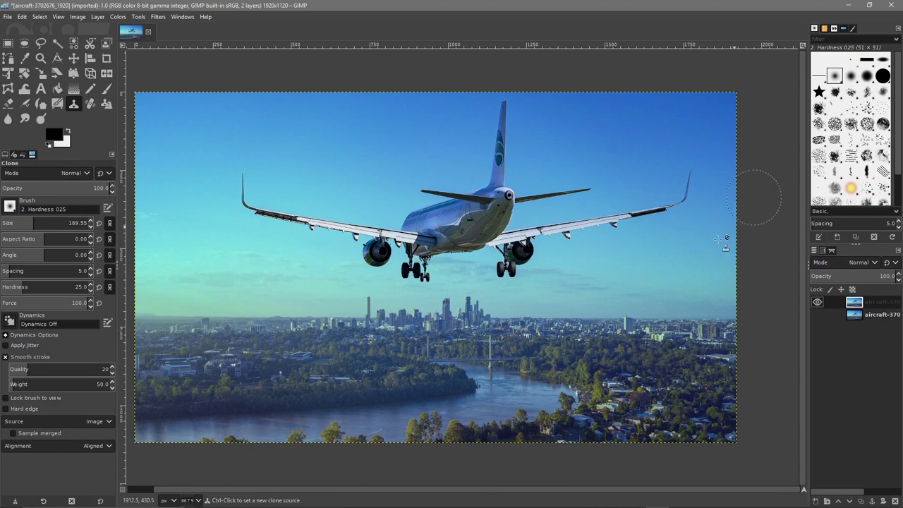
pyautogui.hscroll(-1, 640, 491)
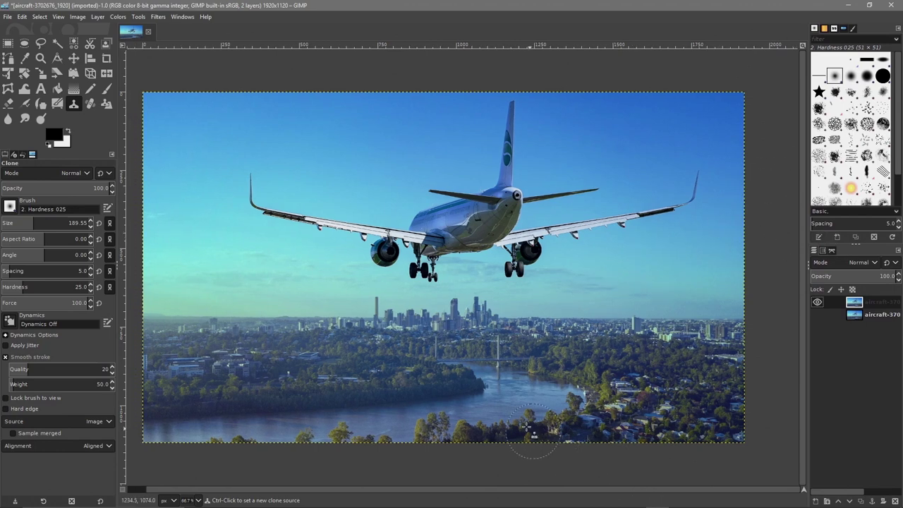
pyautogui.scroll(1, 500, 395)
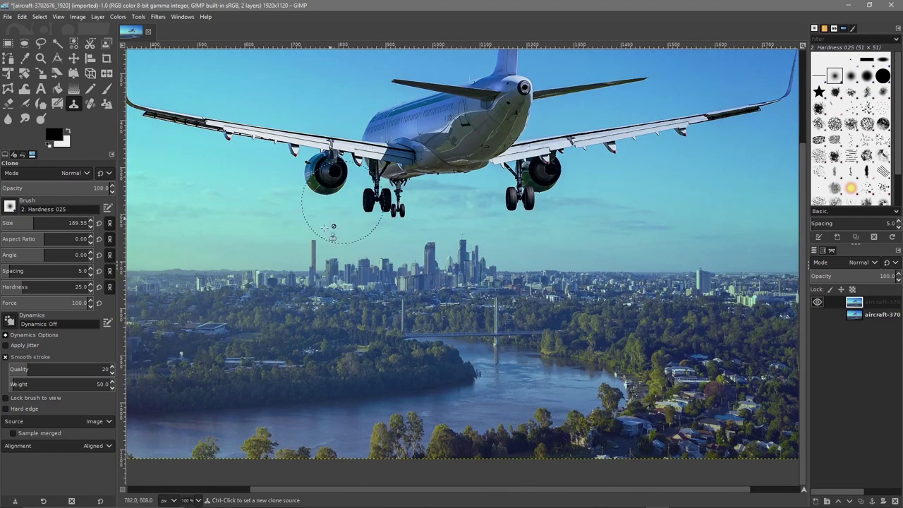
# Step: Examine the aircraft's wings, fuselage, tail and landing gear up close against the surrounding sky
pyautogui.click(74, 59)
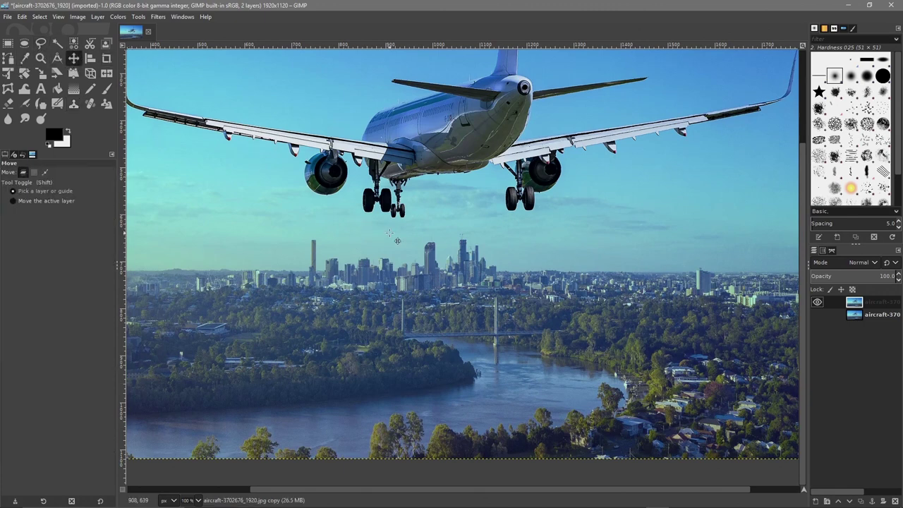
pyautogui.moveTo(385, 217); pyautogui.dragTo(522, 360)
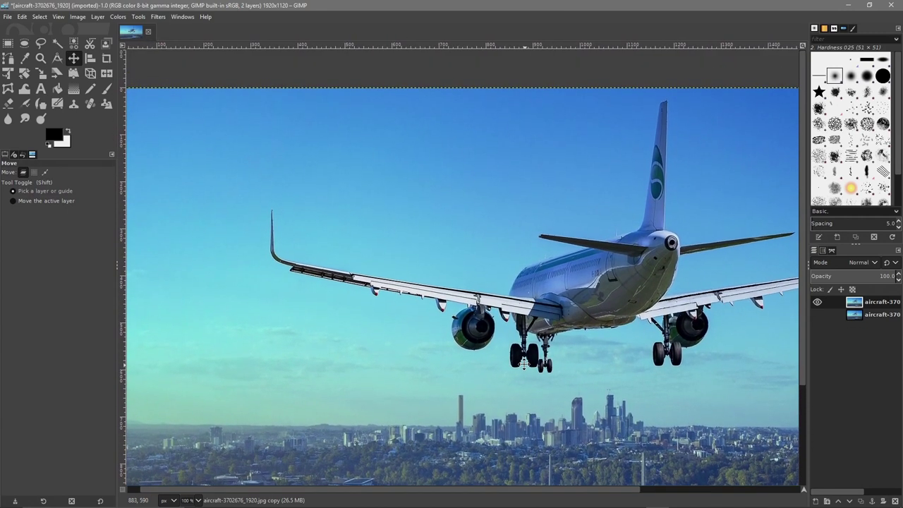
pyautogui.scroll(1, 502, 331)
pyautogui.scroll(3, 506, 324)
pyautogui.hscroll(2, 507, 324)
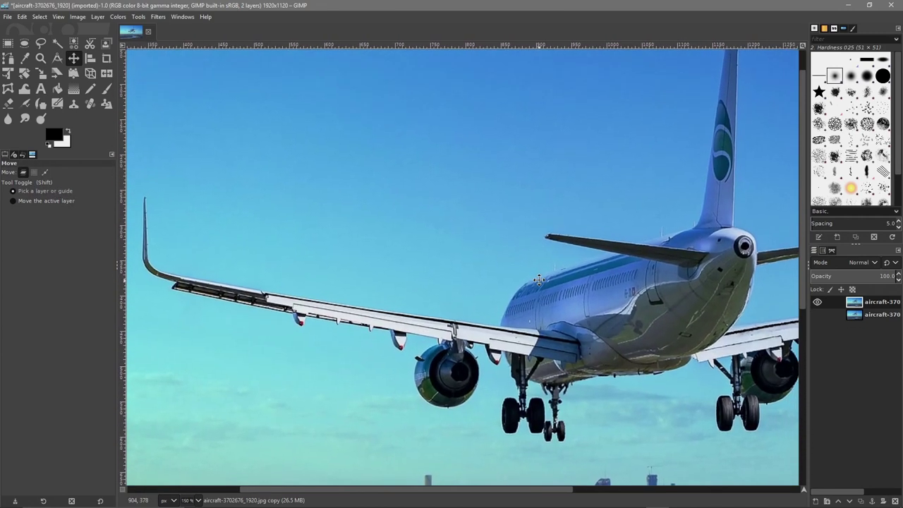
pyautogui.scroll(-3, 508, 313)
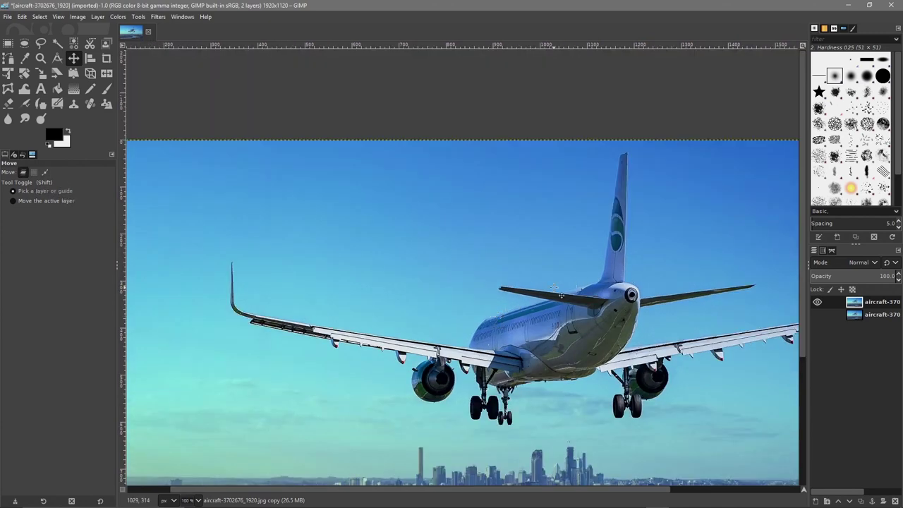
pyautogui.moveTo(553, 286); pyautogui.dragTo(549, 224)
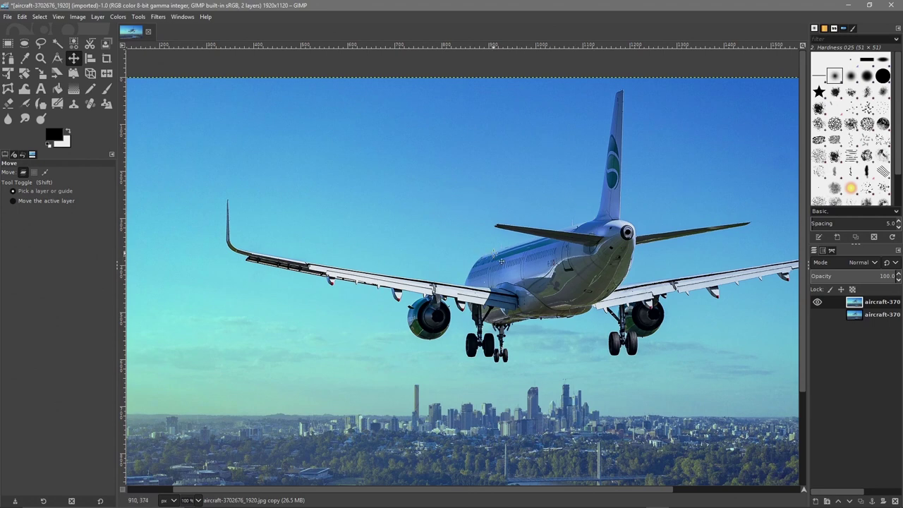
pyautogui.hotkey('shift', 'm')
pyautogui.scroll(2, 500, 253)
pyautogui.scroll(-2, 499, 254)
pyautogui.scroll(1, 498, 255)
pyautogui.scroll(-1, 498, 255)
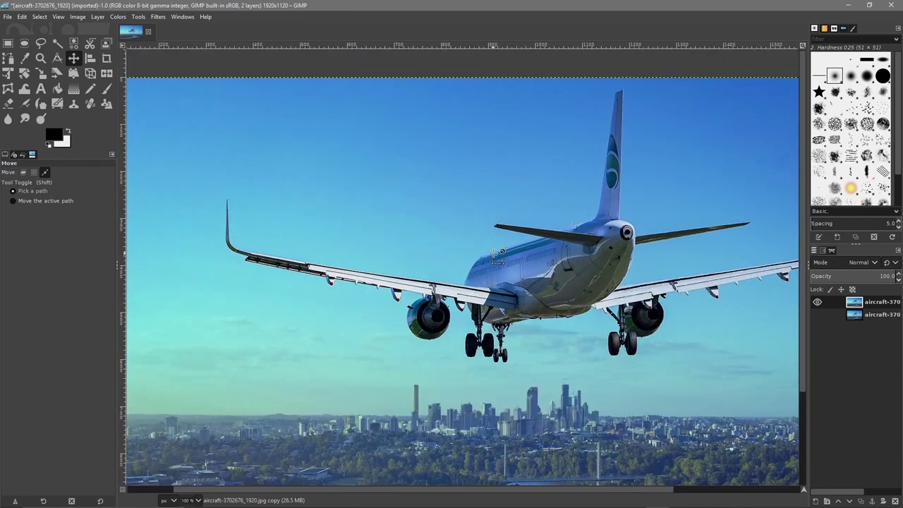
pyautogui.scroll(1, 497, 255)
pyautogui.scroll(-1, 498, 255)
pyautogui.press('m')
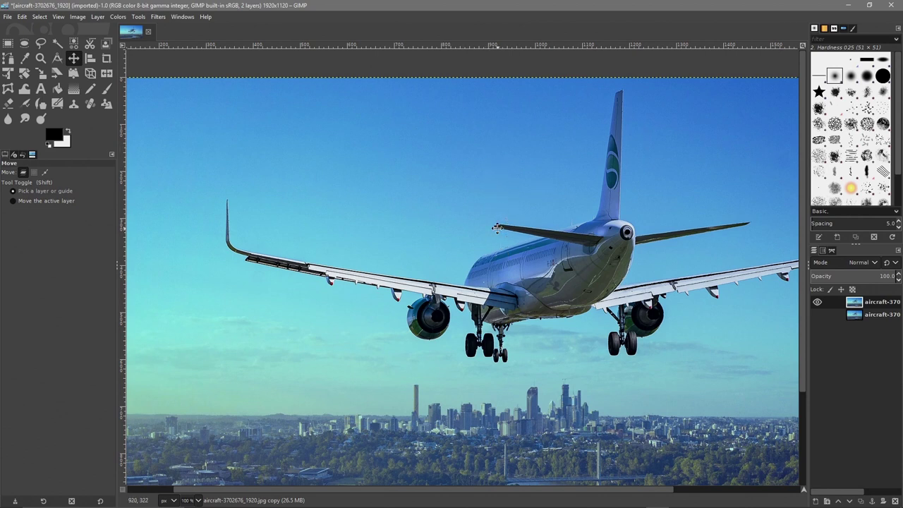
pyautogui.moveTo(497, 227); pyautogui.dragTo(565, 209)
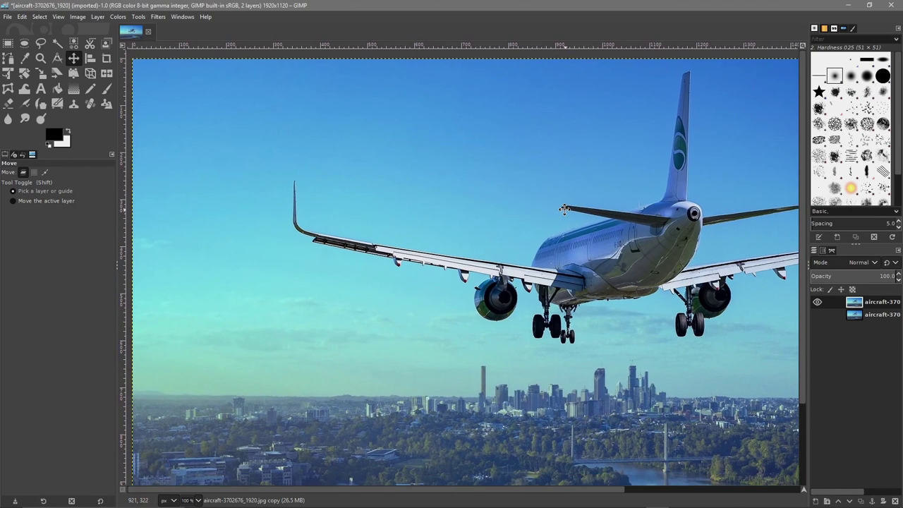
# Step: Activate the Clone tool with Smooth stroke enabled and Alignment set to Aligned
pyautogui.click(74, 104)
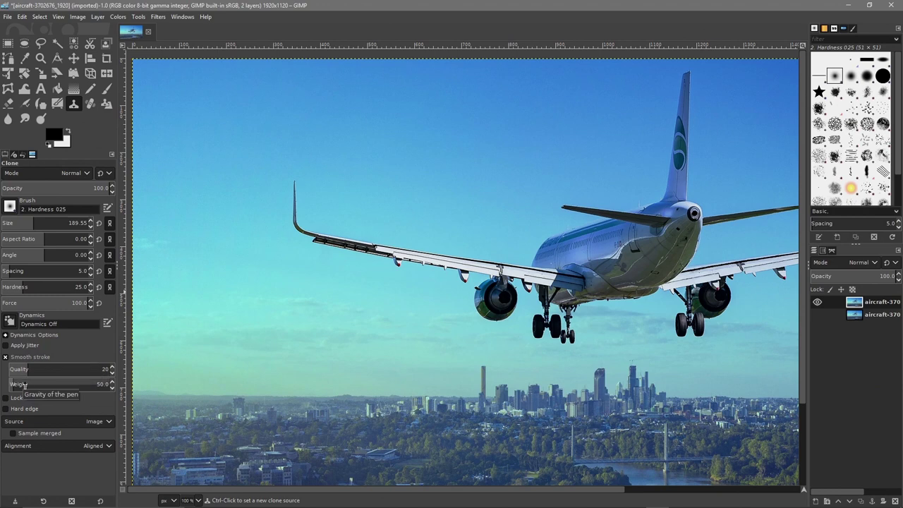
pyautogui.click(5, 357)
pyautogui.click(5, 357)
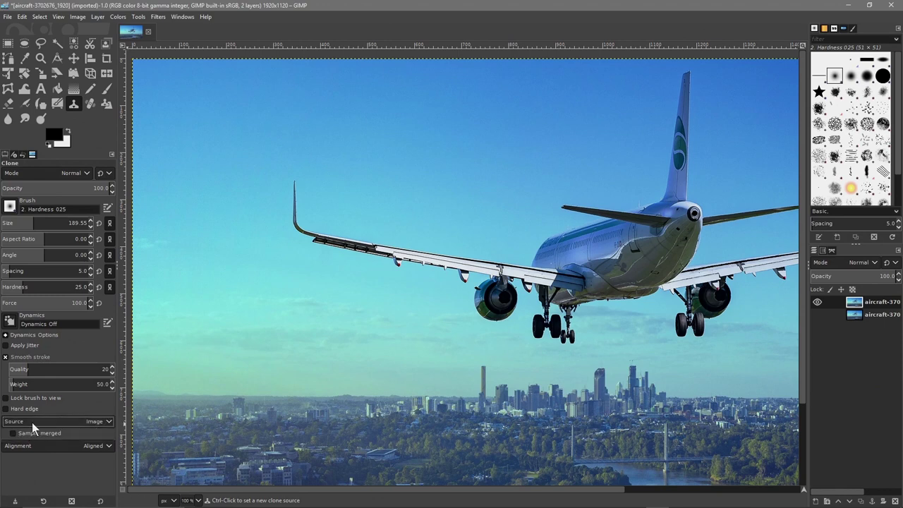
pyautogui.click(15, 446)
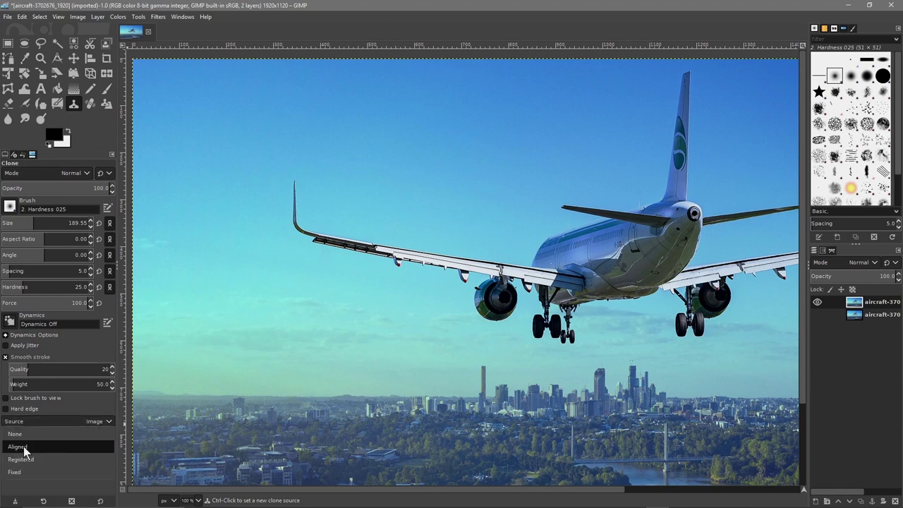
pyautogui.click(17, 434)
pyautogui.click(18, 447)
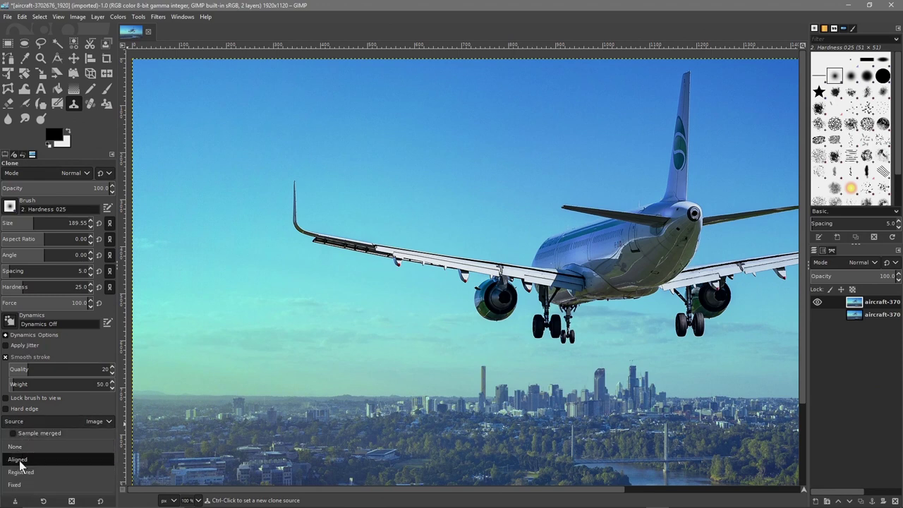
pyautogui.click(19, 459)
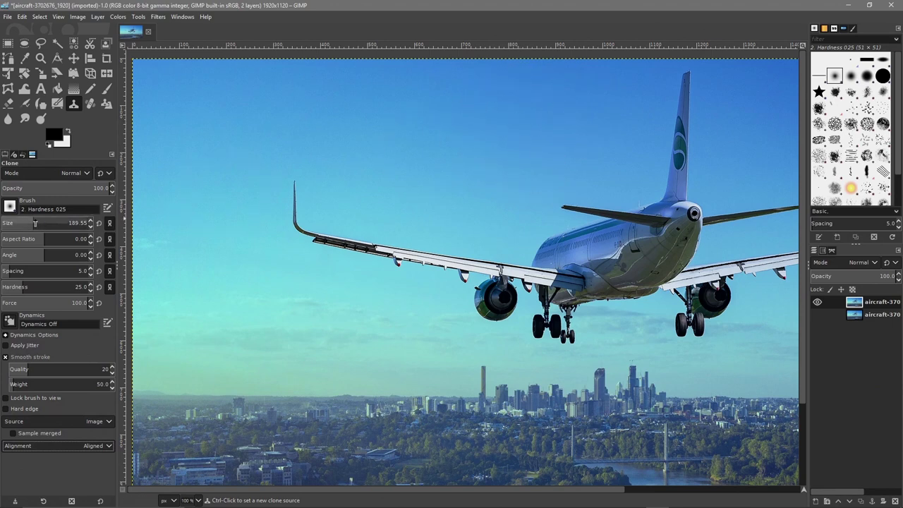
pyautogui.scroll(-2, 32, 223)
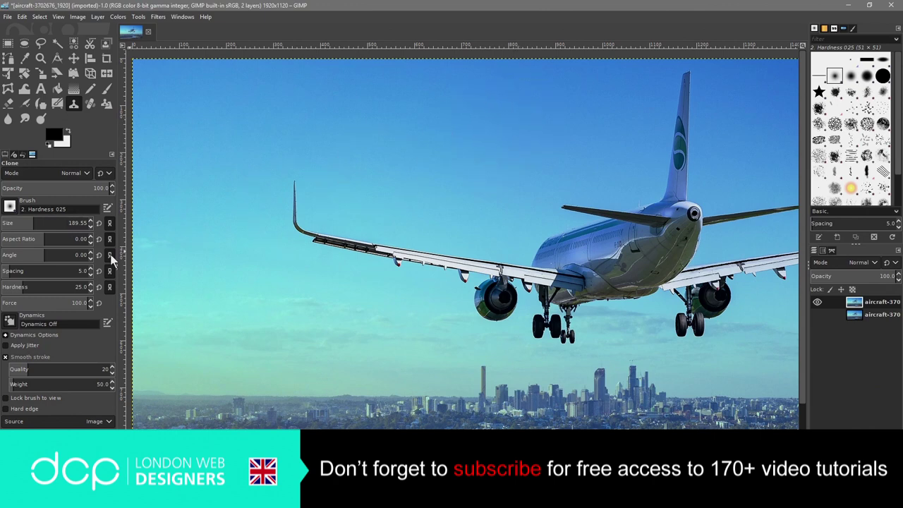
# Step: Set the clone brush size to 80.08, sample the clear sky just left of the tail fin, and paint it over the fin
pyautogui.moveTo(31, 223); pyautogui.dragTo(25, 223)
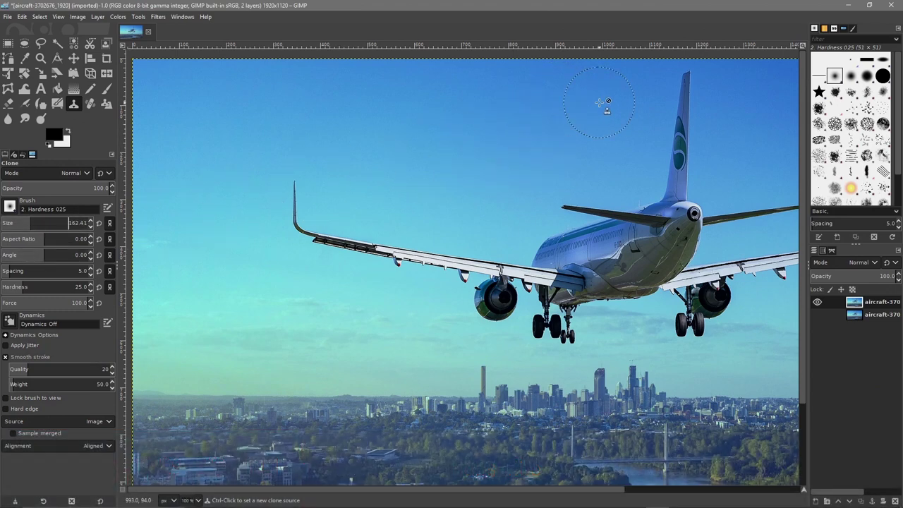
pyautogui.moveTo(42, 224); pyautogui.dragTo(21, 224)
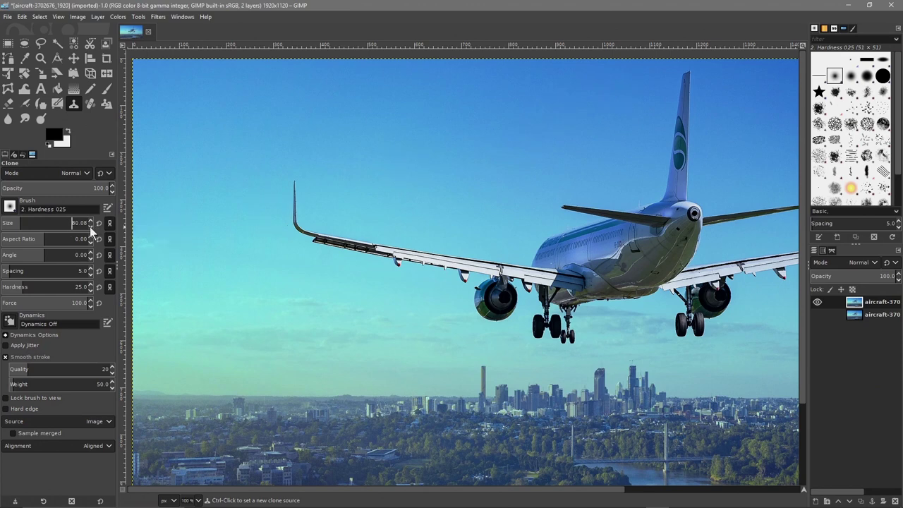
pyautogui.keyDown('ctrl'); pyautogui.click(605, 88); pyautogui.keyUp('ctrl')
pyautogui.press('ctrl')
pyautogui.keyDown('ctrl'); pyautogui.click(626, 88); pyautogui.keyUp('ctrl')
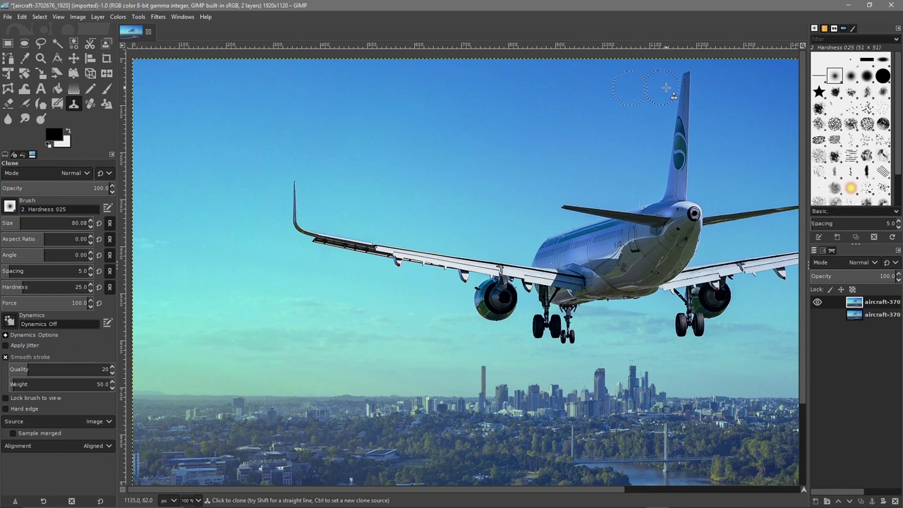
pyautogui.moveTo(686, 86)
pyautogui.mouseDown()
pyautogui.moveTo(650, 83)
pyautogui.moveTo(694, 78)
pyautogui.moveTo(623, 103)
pyautogui.moveTo(687, 101)
pyautogui.moveTo(658, 111)
pyautogui.moveTo(680, 112)
pyautogui.moveTo(651, 124)
pyautogui.moveTo(678, 127)
pyautogui.moveTo(667, 137)
pyautogui.moveTo(670, 154)
pyautogui.moveTo(660, 103)
pyautogui.moveTo(689, 126)
pyautogui.moveTo(675, 98)
pyautogui.moveTo(688, 114)
pyautogui.moveTo(661, 121)
pyautogui.moveTo(685, 140)
pyautogui.moveTo(657, 132)
pyautogui.moveTo(688, 154)
pyautogui.moveTo(654, 144)
pyautogui.moveTo(681, 165)
pyautogui.moveTo(663, 164)
pyautogui.moveTo(686, 177)
pyautogui.moveTo(665, 172)
pyautogui.moveTo(685, 187)
pyautogui.moveTo(659, 183)
pyautogui.moveTo(686, 165)
pyautogui.mouseUp()
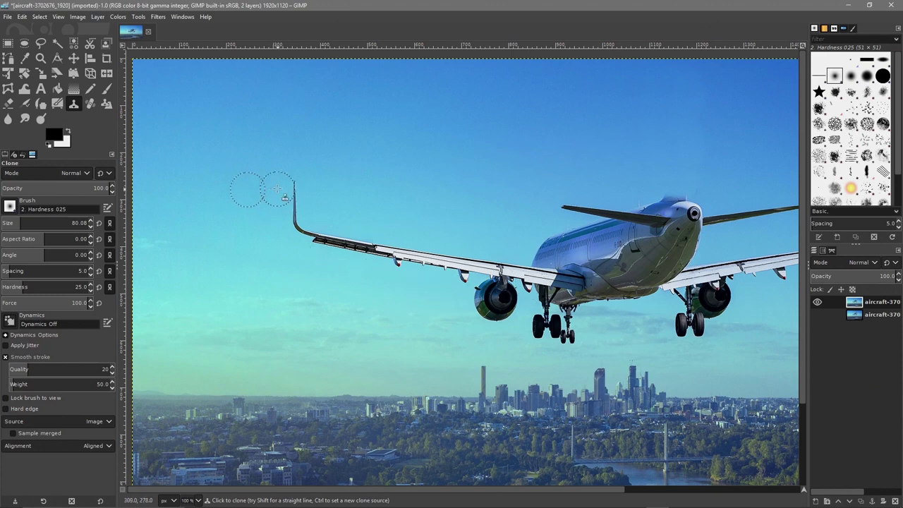
# Step: Clone sky over the aircraft's left wing, left engine, fuselage and left and nose landing gear
pyautogui.moveTo(272, 187)
pyautogui.mouseDown()
pyautogui.moveTo(303, 188)
pyautogui.moveTo(275, 197)
pyautogui.moveTo(299, 202)
pyautogui.moveTo(272, 205)
pyautogui.moveTo(303, 209)
pyautogui.moveTo(251, 224)
pyautogui.moveTo(305, 225)
pyautogui.moveTo(273, 236)
pyautogui.moveTo(313, 235)
pyautogui.moveTo(288, 239)
pyautogui.moveTo(355, 237)
pyautogui.moveTo(308, 242)
pyautogui.moveTo(363, 247)
pyautogui.moveTo(345, 239)
pyautogui.moveTo(389, 260)
pyautogui.moveTo(370, 240)
pyautogui.moveTo(405, 264)
pyautogui.moveTo(384, 240)
pyautogui.moveTo(420, 264)
pyautogui.moveTo(407, 253)
pyautogui.moveTo(461, 271)
pyautogui.moveTo(433, 261)
pyautogui.moveTo(433, 275)
pyautogui.moveTo(470, 280)
pyautogui.moveTo(452, 268)
pyautogui.moveTo(451, 276)
pyautogui.moveTo(449, 258)
pyautogui.moveTo(478, 270)
pyautogui.moveTo(465, 293)
pyautogui.moveTo(484, 303)
pyautogui.moveTo(477, 316)
pyautogui.moveTo(455, 316)
pyautogui.moveTo(459, 289)
pyautogui.moveTo(496, 289)
pyautogui.moveTo(492, 270)
pyautogui.moveTo(477, 262)
pyautogui.moveTo(461, 292)
pyautogui.moveTo(483, 299)
pyautogui.moveTo(479, 309)
pyautogui.moveTo(503, 310)
pyautogui.mouseUp()
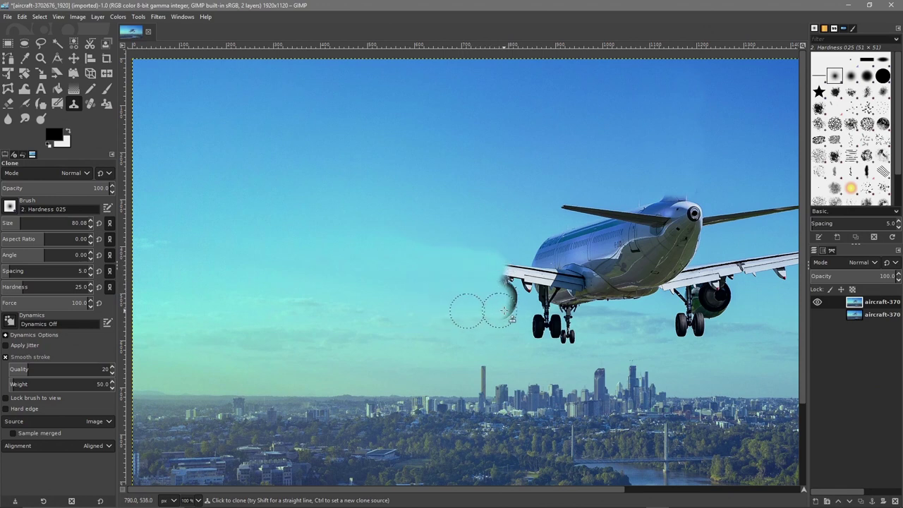
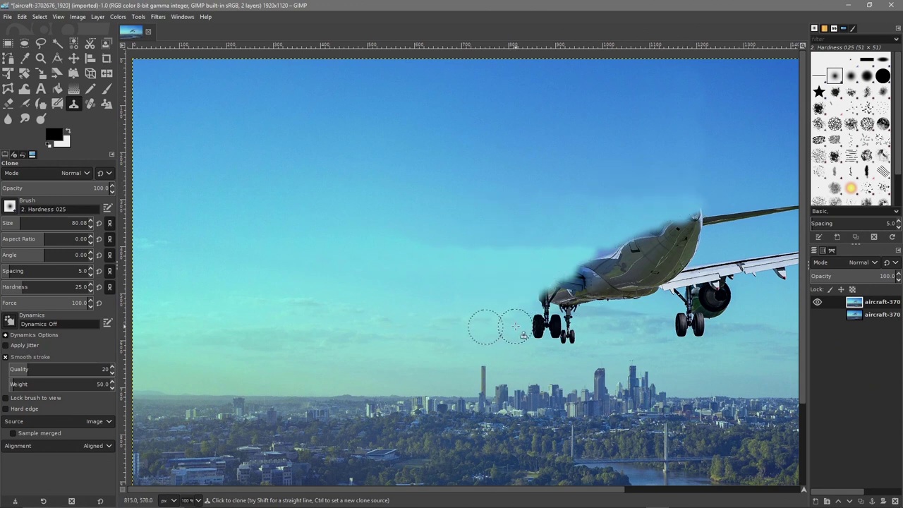
pyautogui.moveTo(515, 326)
pyautogui.mouseDown()
pyautogui.moveTo(523, 331)
pyautogui.moveTo(547, 333)
pyautogui.moveTo(528, 312)
pyautogui.moveTo(557, 314)
pyautogui.moveTo(521, 289)
pyautogui.moveTo(549, 290)
pyautogui.moveTo(534, 296)
pyautogui.moveTo(560, 301)
pyautogui.moveTo(545, 321)
pyautogui.moveTo(565, 324)
pyautogui.moveTo(547, 330)
pyautogui.moveTo(564, 334)
pyautogui.moveTo(549, 337)
pyautogui.moveTo(576, 337)
pyautogui.moveTo(541, 293)
pyautogui.moveTo(572, 298)
pyautogui.moveTo(556, 308)
pyautogui.moveTo(577, 311)
pyautogui.moveTo(543, 273)
pyautogui.moveTo(593, 274)
pyautogui.moveTo(557, 288)
pyautogui.moveTo(595, 293)
pyautogui.moveTo(572, 270)
pyautogui.moveTo(573, 263)
pyautogui.moveTo(603, 263)
pyautogui.moveTo(587, 244)
pyautogui.moveTo(616, 250)
pyautogui.moveTo(588, 265)
pyautogui.moveTo(612, 266)
pyautogui.moveTo(583, 283)
pyautogui.moveTo(615, 285)
pyautogui.moveTo(592, 294)
pyautogui.moveTo(629, 293)
pyautogui.moveTo(610, 273)
pyautogui.moveTo(634, 273)
pyautogui.moveTo(597, 238)
pyautogui.moveTo(605, 260)
pyautogui.moveTo(644, 300)
pyautogui.moveTo(614, 244)
pyautogui.moveTo(649, 294)
pyautogui.moveTo(622, 238)
pyautogui.moveTo(638, 243)
pyautogui.moveTo(650, 285)
pyautogui.moveTo(641, 238)
pyautogui.moveTo(643, 276)
pyautogui.moveTo(661, 238)
pyautogui.moveTo(678, 271)
pyautogui.mouseUp()
pyautogui.moveTo(659, 227)
pyautogui.mouseDown()
pyautogui.moveTo(655, 254)
pyautogui.moveTo(674, 207)
pyautogui.moveTo(693, 209)
pyautogui.moveTo(579, 235)
pyautogui.mouseUp()
# Step: Clone sky over the right tailplane, the right landing gear and the inner part of the right engine
pyautogui.hscroll(5, 578, 235)
pyautogui.moveTo(480, 232)
pyautogui.mouseDown()
pyautogui.moveTo(542, 207)
pyautogui.moveTo(572, 230)
pyautogui.moveTo(559, 207)
pyautogui.moveTo(596, 231)
pyautogui.moveTo(638, 184)
pyautogui.moveTo(574, 166)
pyautogui.moveTo(585, 207)
pyautogui.moveTo(569, 228)
pyautogui.moveTo(510, 223)
pyautogui.moveTo(484, 200)
pyautogui.moveTo(541, 215)
pyautogui.moveTo(531, 205)
pyautogui.moveTo(559, 212)
pyautogui.moveTo(550, 201)
pyautogui.moveTo(578, 209)
pyautogui.mouseUp()
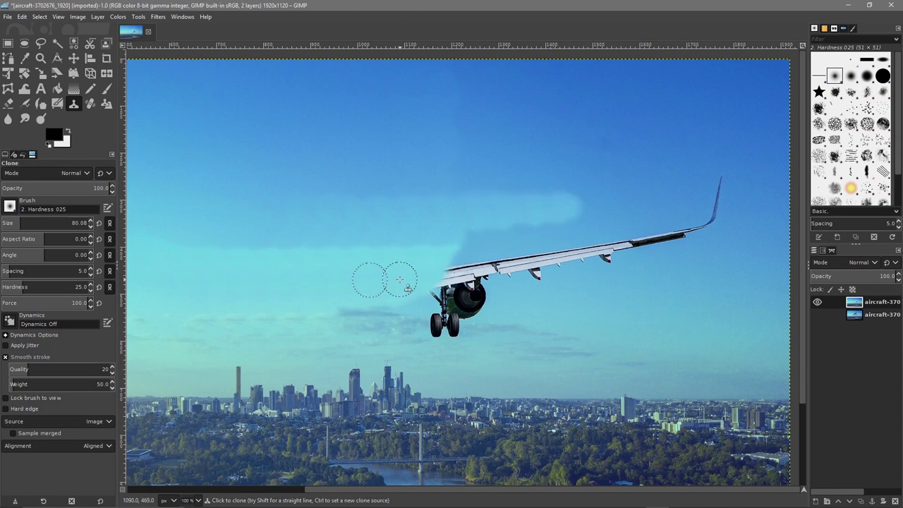
pyautogui.moveTo(419, 325)
pyautogui.mouseDown()
pyautogui.moveTo(418, 329)
pyautogui.moveTo(462, 333)
pyautogui.moveTo(416, 319)
pyautogui.moveTo(458, 319)
pyautogui.moveTo(408, 310)
pyautogui.moveTo(410, 301)
pyautogui.moveTo(457, 304)
pyautogui.moveTo(420, 290)
pyautogui.moveTo(459, 292)
pyautogui.moveTo(419, 278)
pyautogui.moveTo(455, 272)
pyautogui.moveTo(435, 296)
pyautogui.mouseUp()
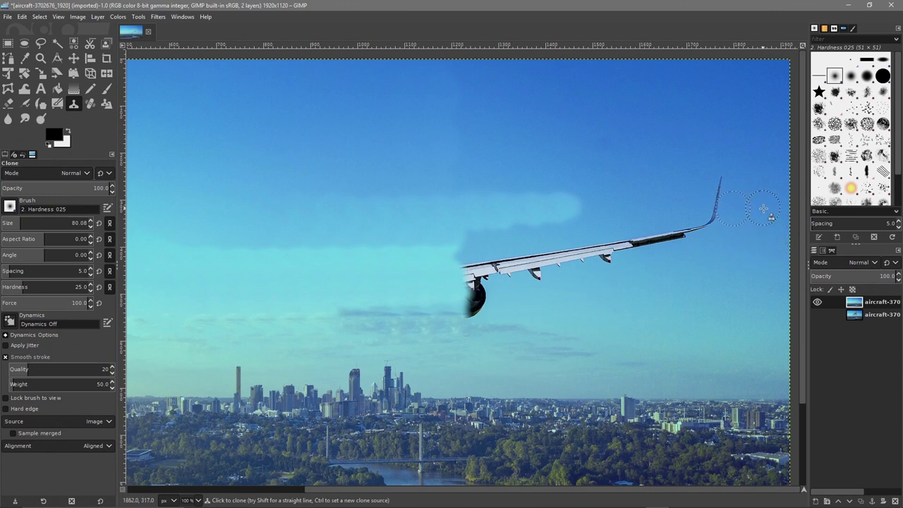
# Step: Sample the sky beyond the right wingtip and clone it over the right wing and the rest of its engine
pyautogui.press('ctrl')
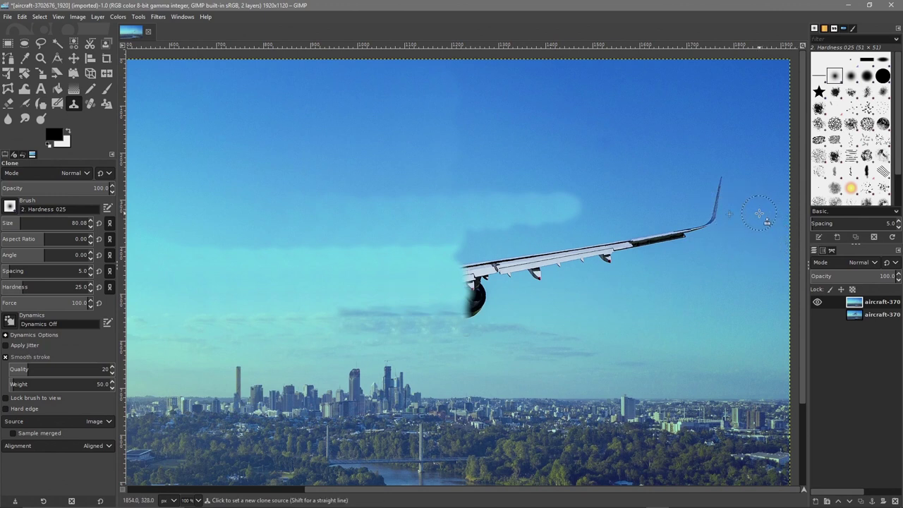
pyautogui.keyDown('ctrl'); pyautogui.click(758, 213); pyautogui.keyUp('ctrl')
pyautogui.moveTo(743, 213)
pyautogui.mouseDown()
pyautogui.moveTo(700, 213)
pyautogui.moveTo(729, 206)
pyautogui.moveTo(737, 192)
pyautogui.moveTo(710, 197)
pyautogui.mouseUp()
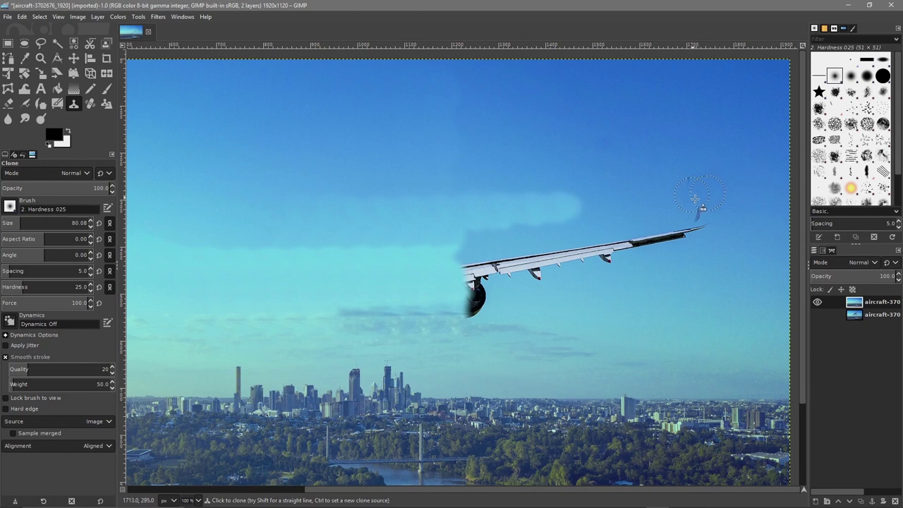
pyautogui.moveTo(692, 187)
pyautogui.mouseDown()
pyautogui.moveTo(728, 200)
pyautogui.moveTo(730, 209)
pyautogui.moveTo(702, 209)
pyautogui.moveTo(731, 211)
pyautogui.moveTo(733, 223)
pyautogui.moveTo(704, 211)
pyautogui.mouseUp()
pyautogui.moveTo(668, 214)
pyautogui.mouseDown()
pyautogui.moveTo(695, 240)
pyautogui.moveTo(658, 220)
pyautogui.moveTo(681, 239)
pyautogui.moveTo(652, 228)
pyautogui.moveTo(667, 251)
pyautogui.moveTo(638, 231)
pyautogui.moveTo(660, 253)
pyautogui.moveTo(627, 235)
pyautogui.moveTo(648, 253)
pyautogui.moveTo(619, 243)
pyautogui.moveTo(636, 258)
pyautogui.moveTo(619, 252)
pyautogui.moveTo(635, 262)
pyautogui.moveTo(653, 254)
pyautogui.moveTo(605, 244)
pyautogui.moveTo(685, 252)
pyautogui.moveTo(604, 246)
pyautogui.moveTo(616, 246)
pyautogui.moveTo(625, 262)
pyautogui.moveTo(609, 251)
pyautogui.moveTo(618, 263)
pyautogui.moveTo(592, 243)
pyautogui.moveTo(604, 262)
pyautogui.moveTo(584, 247)
pyautogui.moveTo(589, 259)
pyautogui.moveTo(560, 259)
pyautogui.moveTo(568, 273)
pyautogui.moveTo(549, 256)
pyautogui.moveTo(549, 277)
pyautogui.moveTo(541, 262)
pyautogui.moveTo(528, 265)
pyautogui.moveTo(532, 275)
pyautogui.moveTo(524, 266)
pyautogui.moveTo(549, 267)
pyautogui.mouseUp()
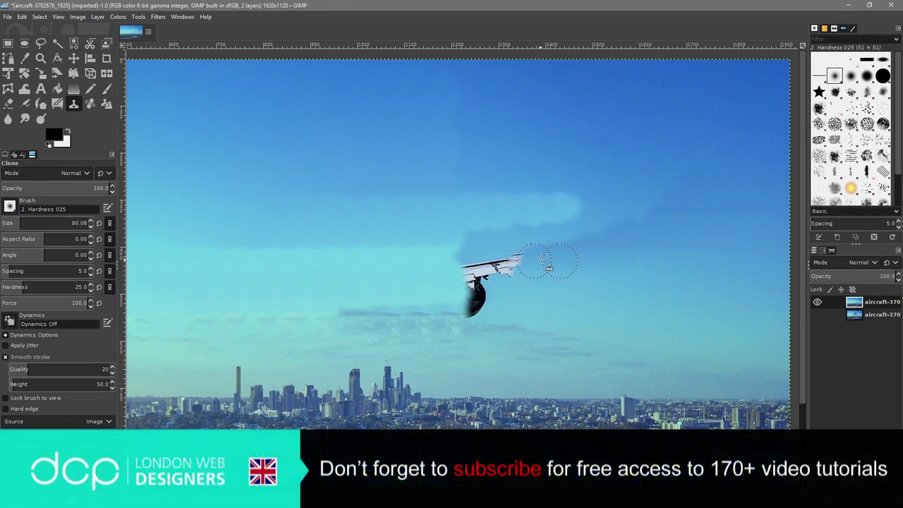
pyautogui.moveTo(503, 247)
pyautogui.mouseDown()
pyautogui.moveTo(538, 270)
pyautogui.moveTo(501, 255)
pyautogui.moveTo(516, 270)
pyautogui.moveTo(496, 261)
pyautogui.moveTo(506, 276)
pyautogui.moveTo(489, 266)
pyautogui.moveTo(495, 277)
pyautogui.moveTo(487, 268)
pyautogui.moveTo(507, 289)
pyautogui.moveTo(468, 264)
pyautogui.moveTo(487, 297)
pyautogui.moveTo(472, 284)
pyautogui.moveTo(472, 296)
pyautogui.moveTo(492, 312)
pyautogui.moveTo(460, 306)
pyautogui.mouseUp()
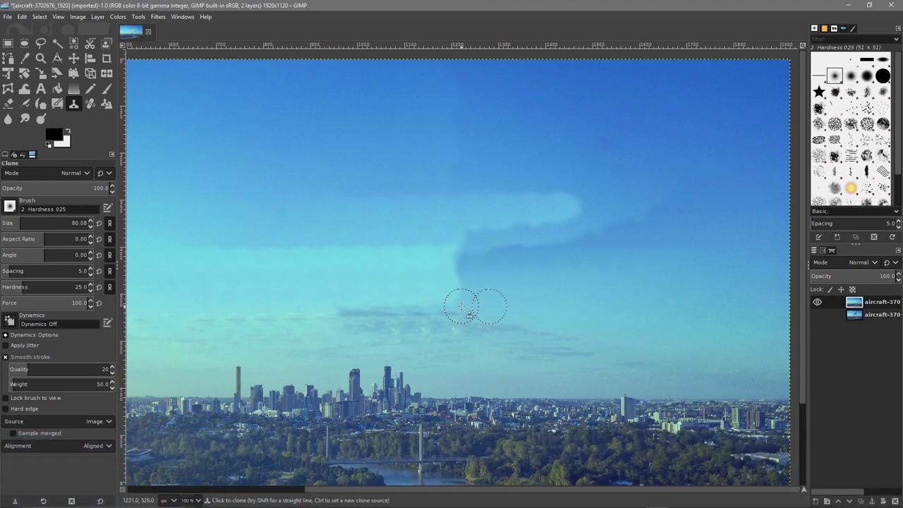
pyautogui.hotkey('shift', '2')
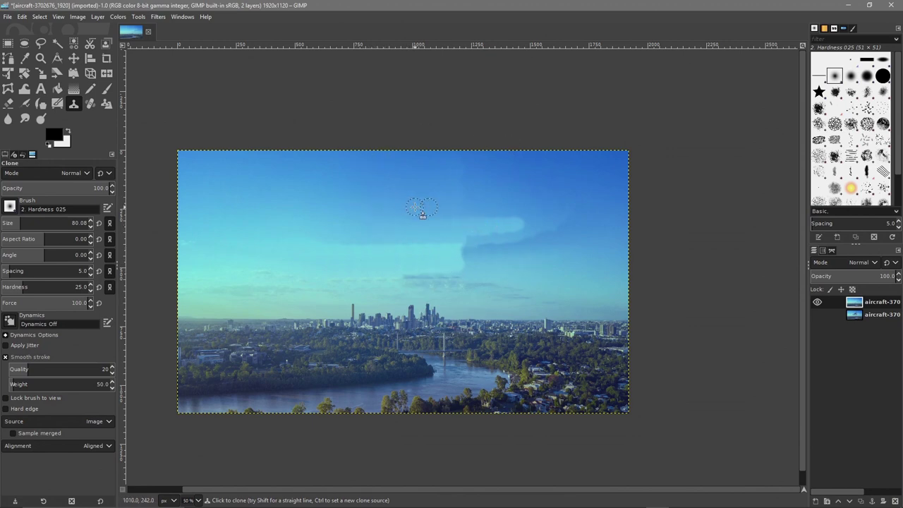
# Step: Set the clone brush size to 203.69, sample the pale sky near the photo's left edge, and paint it over the cloud band right of centre
pyautogui.scroll(1, 493, 204)
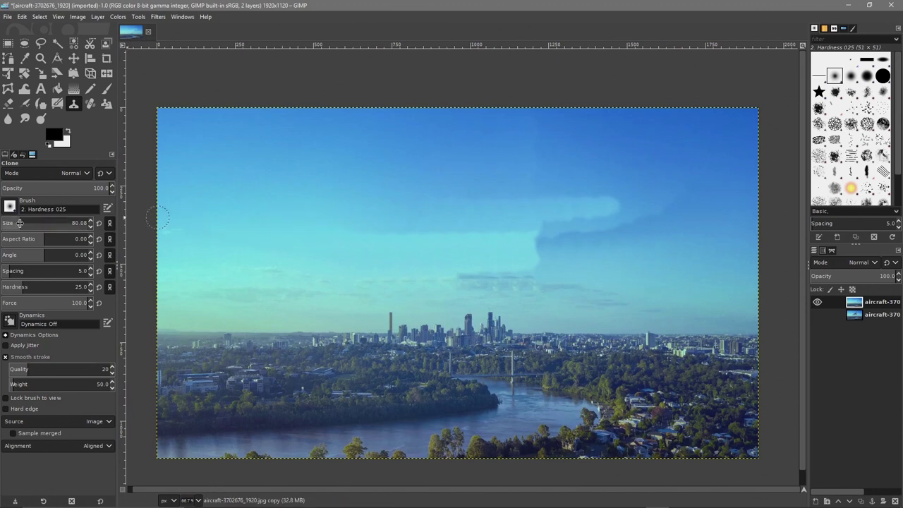
pyautogui.moveTo(19, 224)
pyautogui.mouseDown()
pyautogui.moveTo(42, 222)
pyautogui.moveTo(34, 222)
pyautogui.mouseUp()
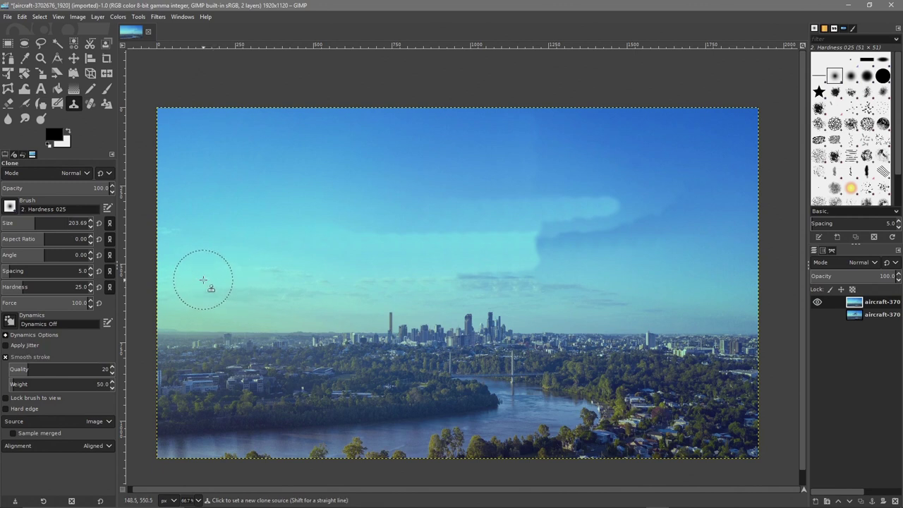
pyautogui.press('ctrl')
pyautogui.keyDown('ctrl'); pyautogui.click(199, 280); pyautogui.keyUp('ctrl')
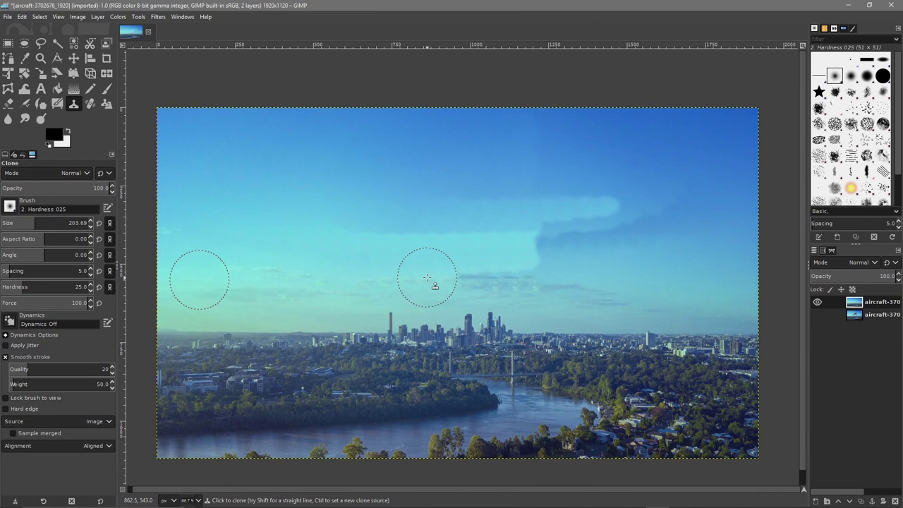
pyautogui.moveTo(447, 277)
pyautogui.mouseDown()
pyautogui.moveTo(490, 275)
pyautogui.moveTo(318, 276)
pyautogui.moveTo(624, 286)
pyautogui.moveTo(503, 260)
pyautogui.moveTo(399, 280)
pyautogui.moveTo(290, 286)
pyautogui.moveTo(407, 283)
pyautogui.mouseUp()
pyautogui.moveTo(542, 284); pyautogui.dragTo(645, 280)
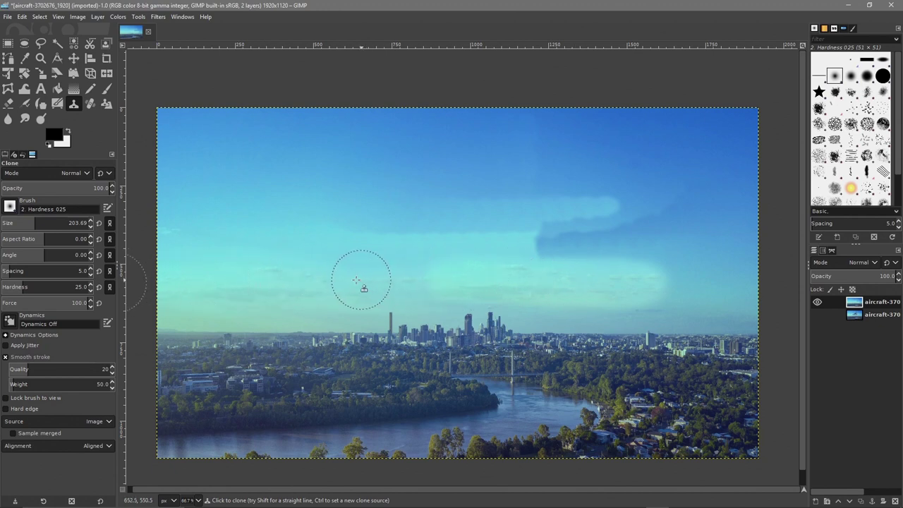
# Step: Resample the left-hand sky just above the horizon and extend the cloned cloud band to the photo's right edge
pyautogui.keyDown('ctrl'); pyautogui.click(235, 277); pyautogui.keyUp('ctrl')
pyautogui.moveTo(387, 276)
pyautogui.mouseDown()
pyautogui.moveTo(488, 276)
pyautogui.moveTo(329, 277)
pyautogui.mouseUp()
pyautogui.keyDown('ctrl'); pyautogui.click(241, 278); pyautogui.keyUp('ctrl')
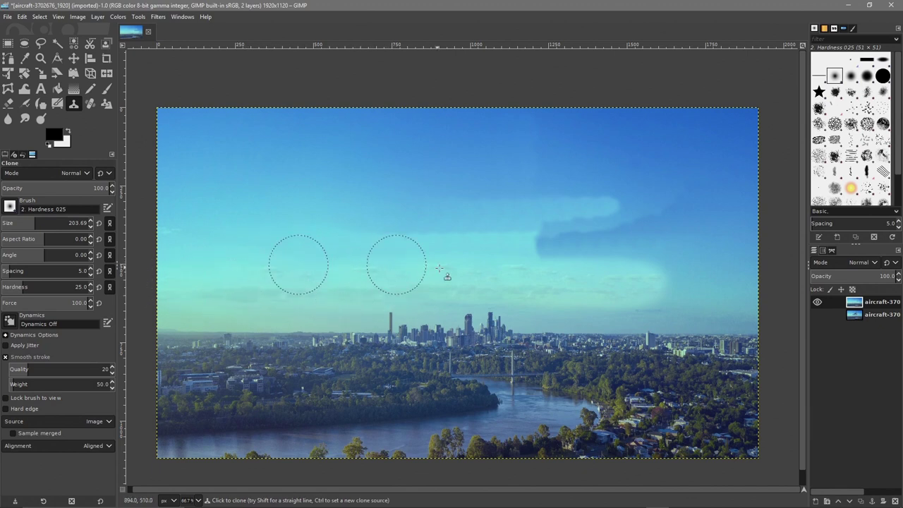
pyautogui.moveTo(540, 282); pyautogui.dragTo(721, 279)
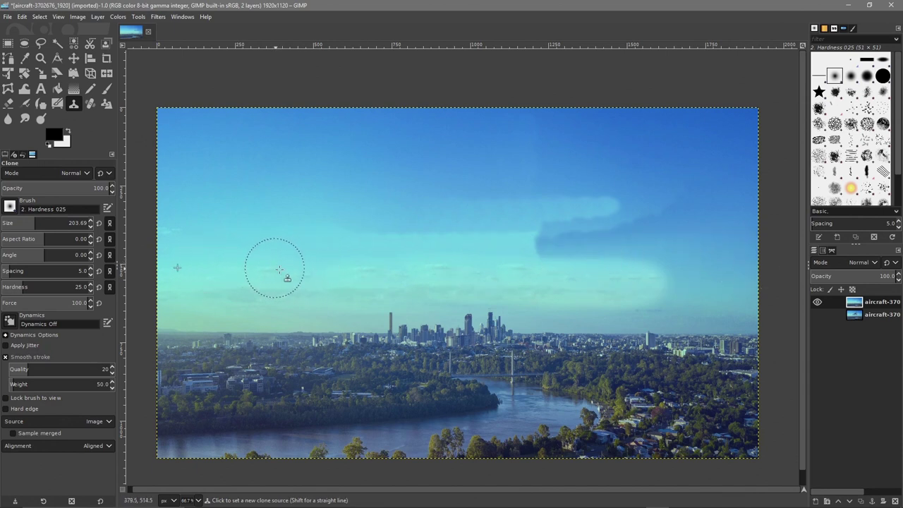
pyautogui.keyDown('ctrl'); pyautogui.click(318, 277); pyautogui.keyUp('ctrl')
pyautogui.moveTo(653, 278)
pyautogui.mouseDown()
pyautogui.moveTo(710, 279)
pyautogui.moveTo(620, 279)
pyautogui.moveTo(763, 278)
pyautogui.moveTo(430, 277)
pyautogui.moveTo(709, 278)
pyautogui.moveTo(542, 278)
pyautogui.mouseUp()
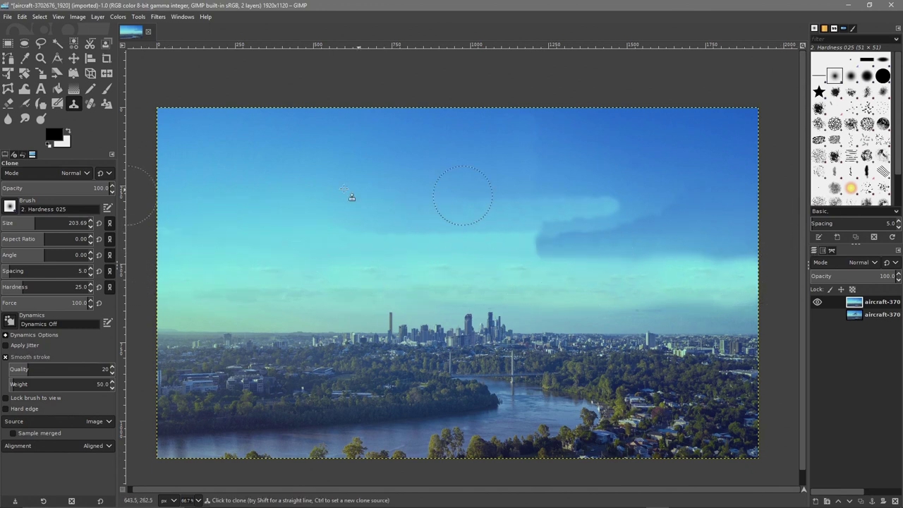
# Step: Sample the pale sky just above the left-hand clouds and clone it over the dark patch above the cloud band, up to the right edge
pyautogui.press('ctrl')
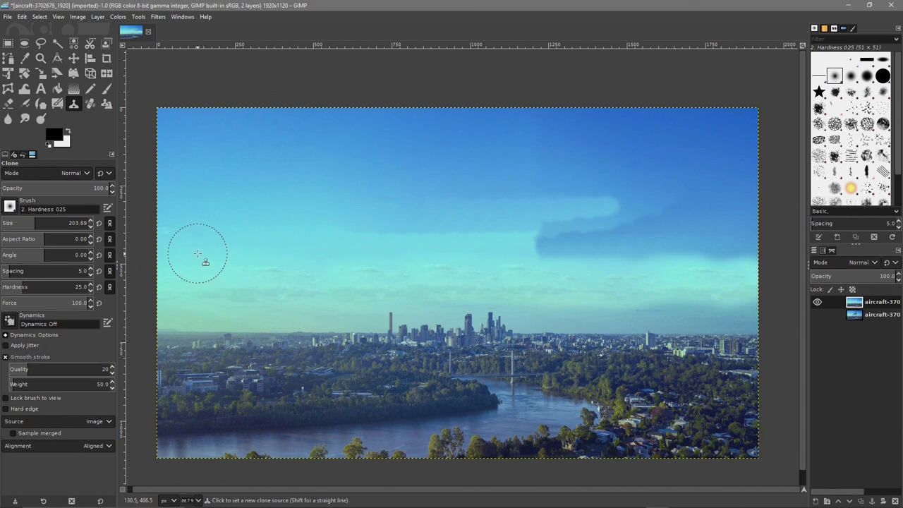
pyautogui.keyDown('ctrl'); pyautogui.click(197, 253); pyautogui.keyUp('ctrl')
pyautogui.moveTo(503, 249); pyautogui.dragTo(753, 250)
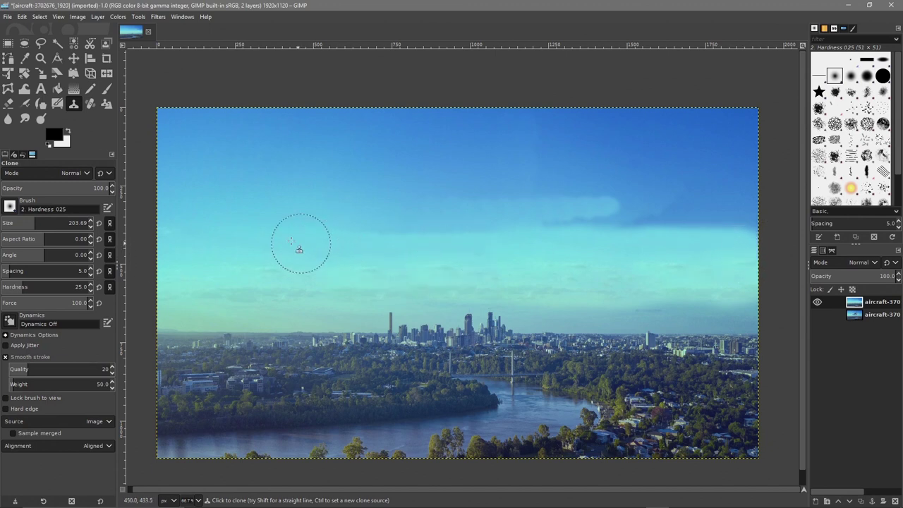
# Step: Sample the left-hand sky one band higher and clone it across the uneven wing-area strip to the right edge
pyautogui.keyDown('ctrl'); pyautogui.click(186, 219); pyautogui.keyUp('ctrl')
pyautogui.moveTo(334, 226); pyautogui.dragTo(576, 225)
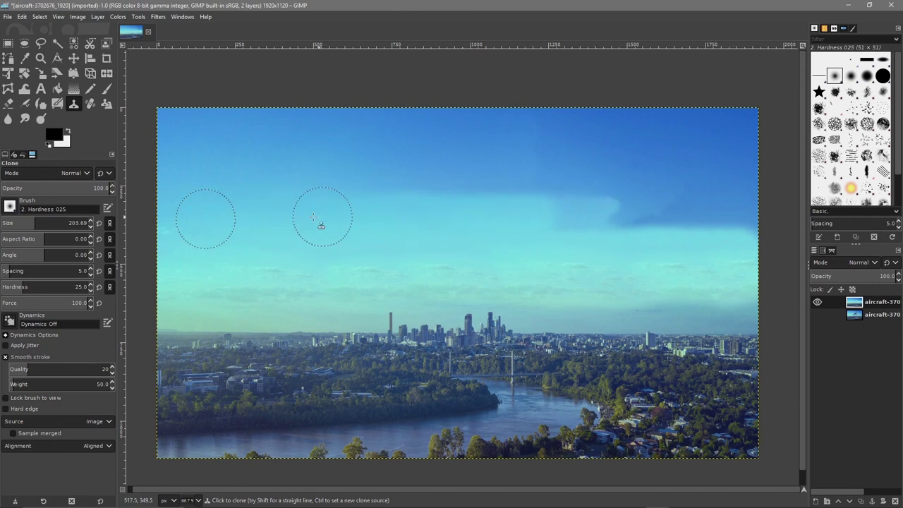
pyautogui.press('ctrl')
pyautogui.keyDown('ctrl'); pyautogui.click(244, 228); pyautogui.keyUp('ctrl')
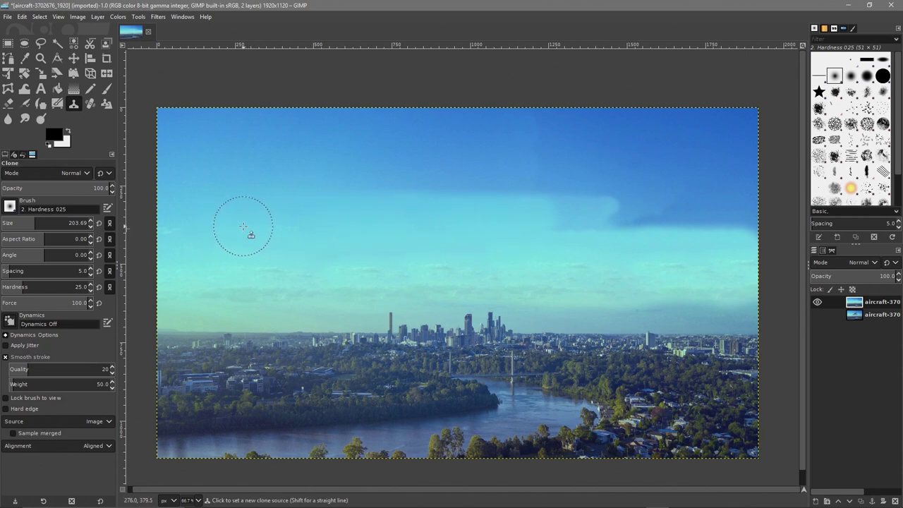
pyautogui.moveTo(504, 223); pyautogui.dragTo(748, 218)
pyautogui.keyDown('ctrl'); pyautogui.click(256, 216); pyautogui.keyUp('ctrl')
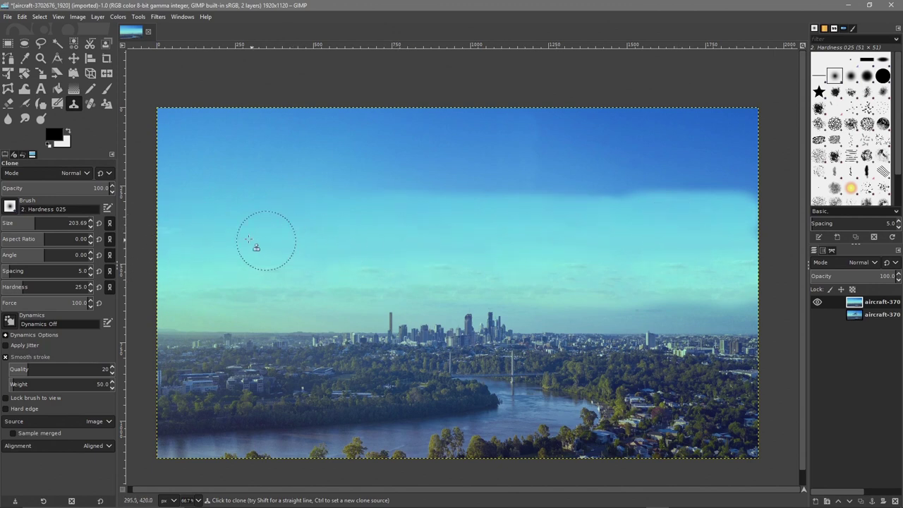
# Step: Resample the pale left and middle sky and clone it over the dark smudge at the photo's right edge
pyautogui.keyDown('ctrl'); pyautogui.click(228, 228); pyautogui.keyUp('ctrl')
pyautogui.keyDown('ctrl'); pyautogui.click(254, 230); pyautogui.keyUp('ctrl')
pyautogui.keyDown('ctrl'); pyautogui.click(481, 227); pyautogui.keyUp('ctrl')
pyautogui.moveTo(659, 229); pyautogui.dragTo(771, 227)
pyautogui.keyDown('ctrl'); pyautogui.click(304, 222); pyautogui.keyUp('ctrl')
pyautogui.keyDown('ctrl'); pyautogui.click(184, 273); pyautogui.keyUp('ctrl')
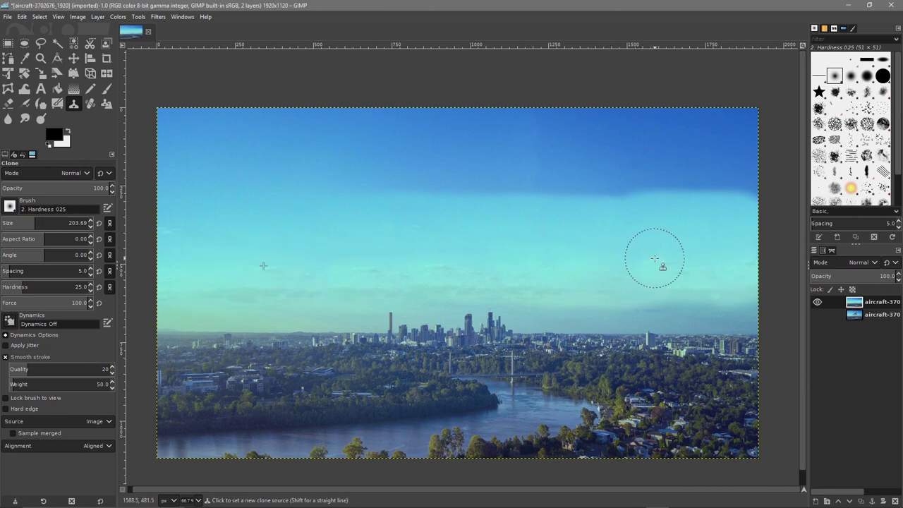
pyautogui.keyDown('ctrl'); pyautogui.click(188, 266); pyautogui.keyUp('ctrl')
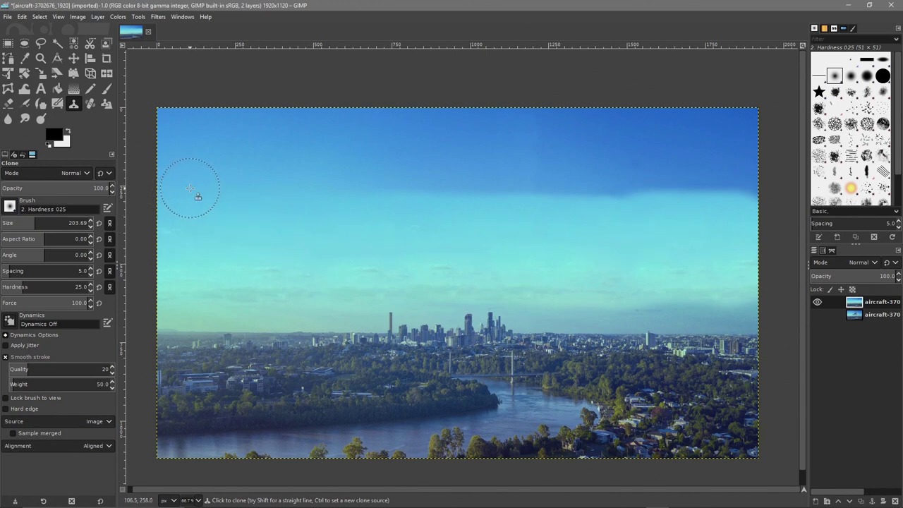
# Step: Sample the mid-height sky at the left and clone it over the dark blue strip above the pale band, up to the right edge
pyautogui.press('ctrl')
pyautogui.moveTo(299, 185); pyautogui.dragTo(493, 187)
pyautogui.press('ctrl')
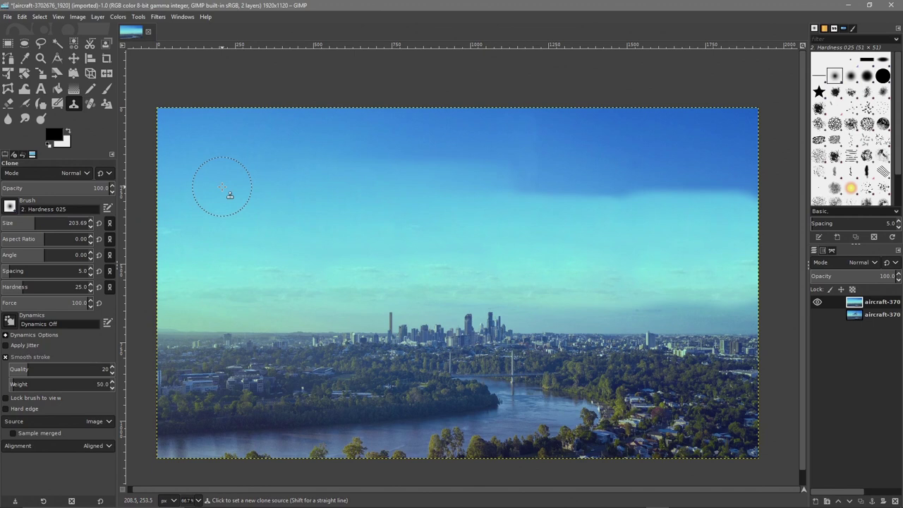
pyautogui.keyDown('ctrl'); pyautogui.click(218, 186); pyautogui.keyUp('ctrl')
pyautogui.moveTo(497, 187)
pyautogui.mouseDown()
pyautogui.moveTo(642, 181)
pyautogui.moveTo(505, 197)
pyautogui.moveTo(425, 197)
pyautogui.moveTo(442, 188)
pyautogui.moveTo(412, 184)
pyautogui.moveTo(263, 182)
pyautogui.moveTo(515, 186)
pyautogui.moveTo(392, 202)
pyautogui.moveTo(451, 204)
pyautogui.moveTo(476, 203)
pyautogui.moveTo(415, 193)
pyautogui.moveTo(606, 176)
pyautogui.mouseUp()
pyautogui.keyDown('ctrl'); pyautogui.click(262, 184); pyautogui.keyUp('ctrl')
pyautogui.keyDown('ctrl'); pyautogui.click(297, 182); pyautogui.keyUp('ctrl')
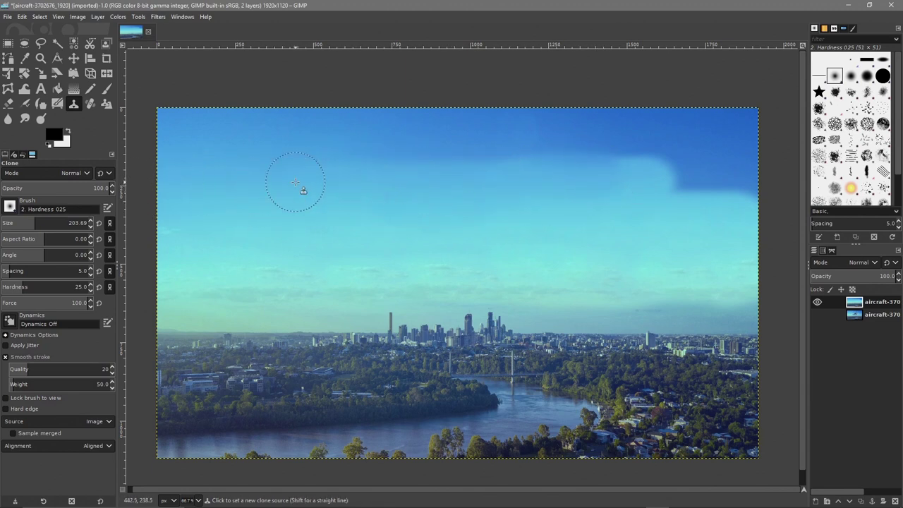
pyautogui.moveTo(584, 182)
pyautogui.mouseDown()
pyautogui.moveTo(741, 186)
pyautogui.moveTo(529, 192)
pyautogui.mouseUp()
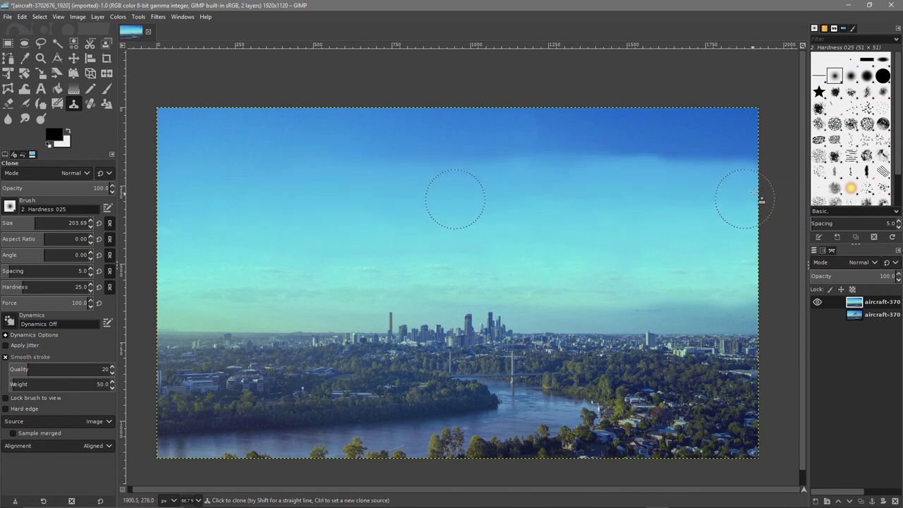
# Step: Sample the upper-left sky and clone it over the next dark strip below the photo's top, through to the right edge
pyautogui.keyDown('ctrl'); pyautogui.click(196, 148); pyautogui.keyUp('ctrl')
pyautogui.moveTo(294, 148)
pyautogui.mouseDown()
pyautogui.moveTo(445, 148)
pyautogui.moveTo(349, 151)
pyautogui.mouseUp()
pyautogui.keyDown('ctrl'); pyautogui.click(246, 152); pyautogui.keyUp('ctrl')
pyautogui.moveTo(467, 151)
pyautogui.mouseDown()
pyautogui.moveTo(647, 153)
pyautogui.moveTo(540, 166)
pyautogui.moveTo(301, 157)
pyautogui.moveTo(763, 153)
pyautogui.mouseUp()
pyautogui.keyDown('ctrl'); pyautogui.click(302, 162); pyautogui.keyUp('ctrl')
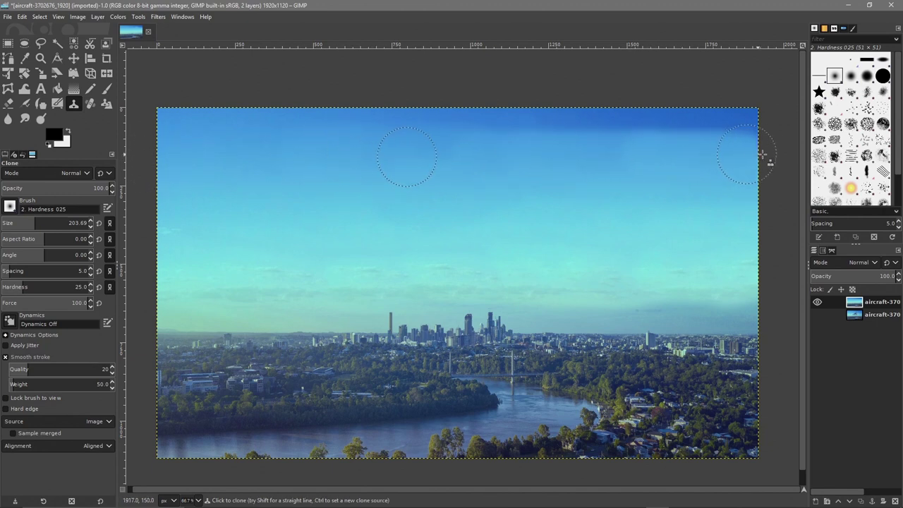
# Step: Clone upper-left sky over the dark strip along the photo's top edge, and compare the last stroke using undo and redo
pyautogui.keyDown('ctrl'); pyautogui.click(215, 137); pyautogui.keyUp('ctrl')
pyautogui.moveTo(405, 130); pyautogui.dragTo(617, 135)
pyautogui.keyDown('ctrl'); pyautogui.click(263, 142); pyautogui.keyUp('ctrl')
pyautogui.moveTo(430, 129); pyautogui.dragTo(769, 135)
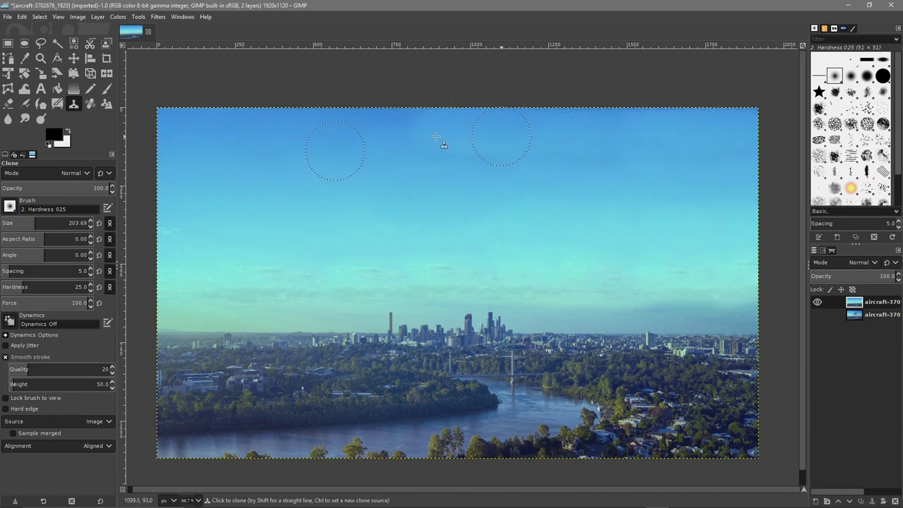
pyautogui.keyDown('ctrl'); pyautogui.click(339, 134); pyautogui.keyUp('ctrl')
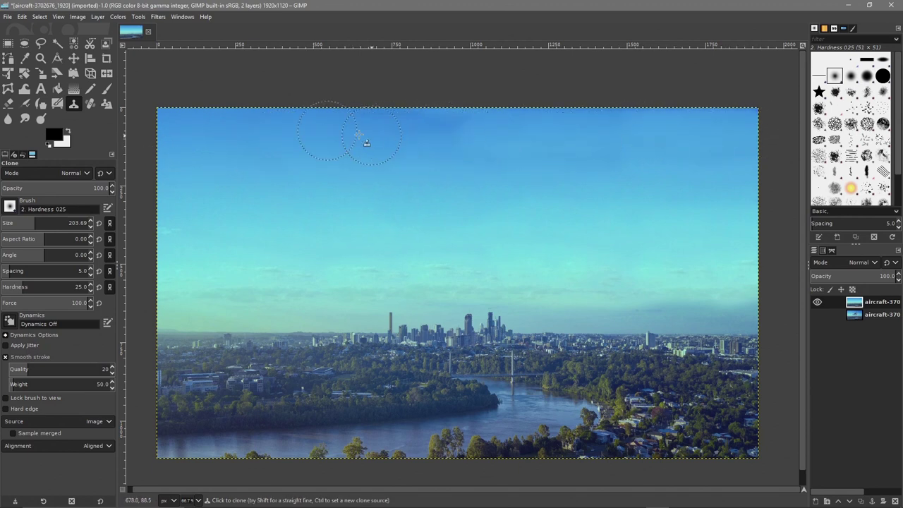
pyautogui.hotkey('ctrl', 'z')
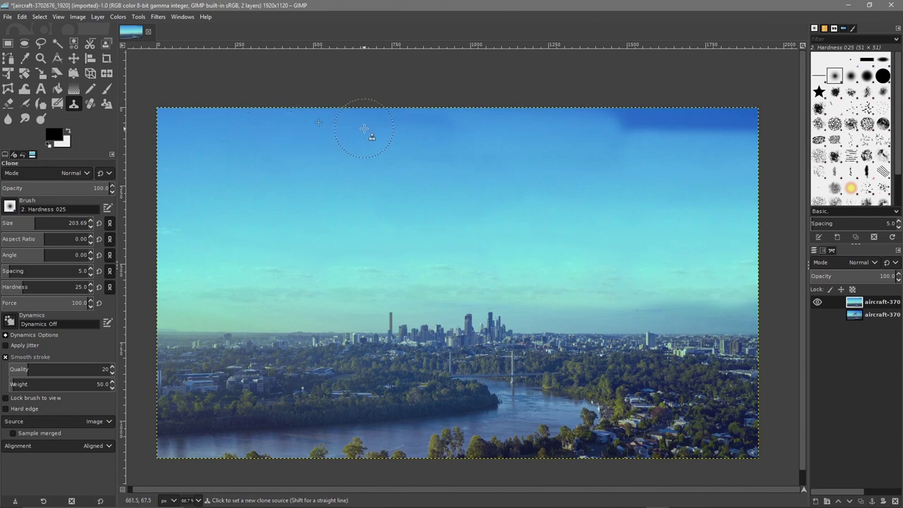
pyautogui.hotkey('ctrl', 'y')
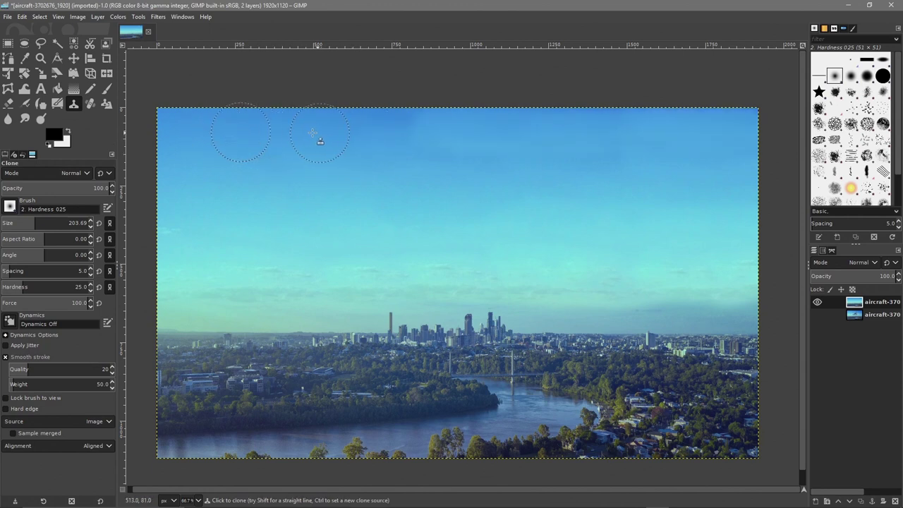
# Step: Resample the upper-left sky and paint it over the visible tonal edge near the photo's top centre to even out the upper sky
pyautogui.keyDown('ctrl'); pyautogui.click(222, 143); pyautogui.keyUp('ctrl')
pyautogui.moveTo(443, 130)
pyautogui.mouseDown()
pyautogui.moveTo(520, 131)
pyautogui.moveTo(554, 145)
pyautogui.moveTo(413, 141)
pyautogui.mouseUp()
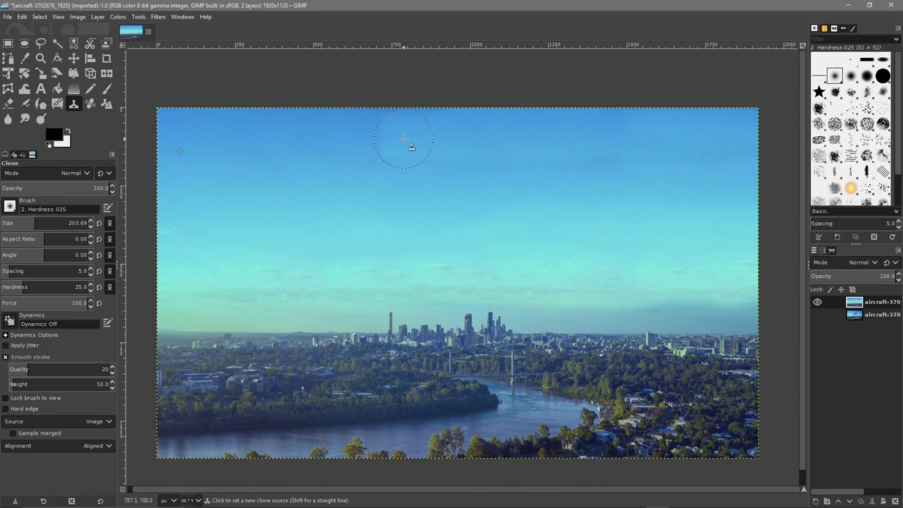
pyautogui.moveTo(467, 151)
pyautogui.mouseDown()
pyautogui.moveTo(361, 147)
pyautogui.moveTo(357, 158)
pyautogui.moveTo(342, 144)
pyautogui.moveTo(148, 135)
pyautogui.mouseUp()
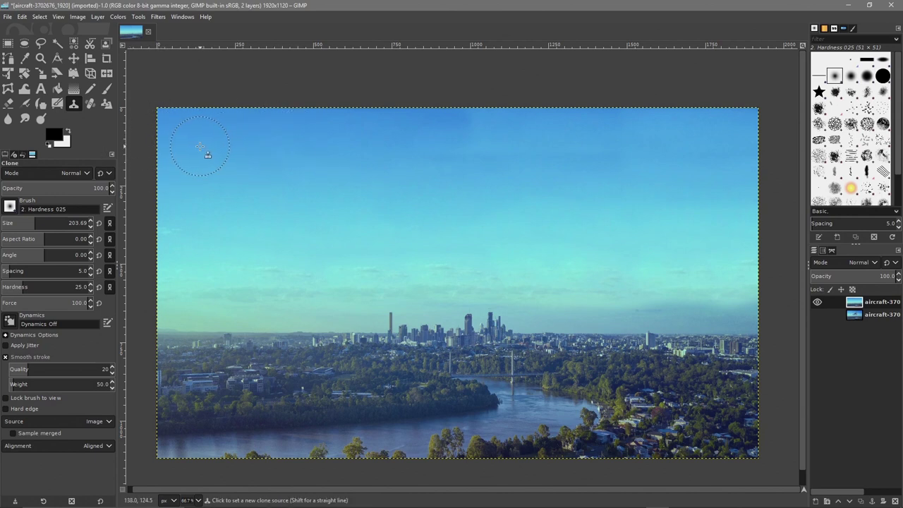
pyautogui.keyDown('ctrl'); pyautogui.click(221, 147); pyautogui.keyUp('ctrl')
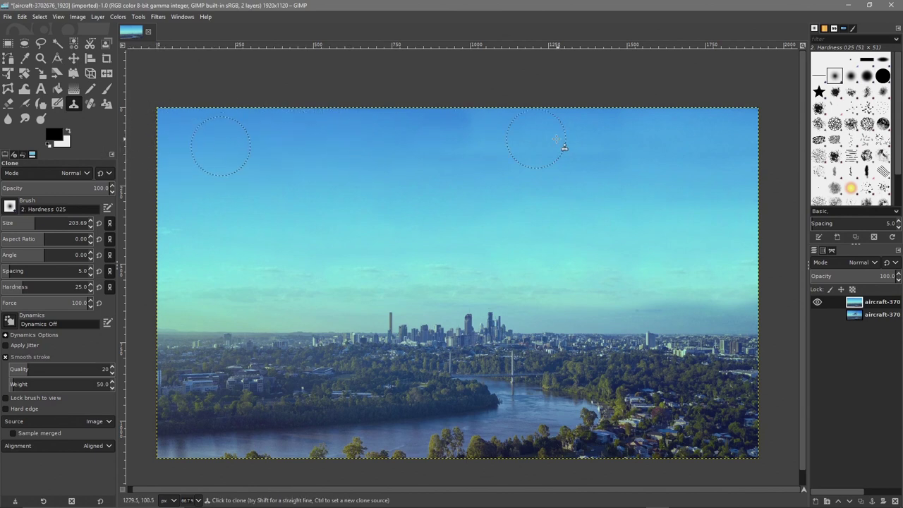
pyautogui.moveTo(332, 147)
pyautogui.mouseDown()
pyautogui.moveTo(494, 145)
pyautogui.moveTo(466, 146)
pyautogui.mouseUp()
pyautogui.moveTo(613, 133)
pyautogui.mouseDown()
pyautogui.moveTo(327, 137)
pyautogui.moveTo(351, 169)
pyautogui.mouseUp()
pyautogui.moveTo(397, 229)
pyautogui.mouseDown()
pyautogui.moveTo(766, 292)
pyautogui.moveTo(507, 278)
pyautogui.moveTo(656, 162)
pyautogui.moveTo(729, 174)
pyautogui.mouseUp()
# Step: Sample the cloud band at the photo's centre and clone it over the repeated clouds above the skyline
pyautogui.keyDown('ctrl'); pyautogui.click(433, 267); pyautogui.keyUp('ctrl')
pyautogui.keyDown('ctrl'); pyautogui.scroll(2, 536, 258); pyautogui.keyUp('ctrl')
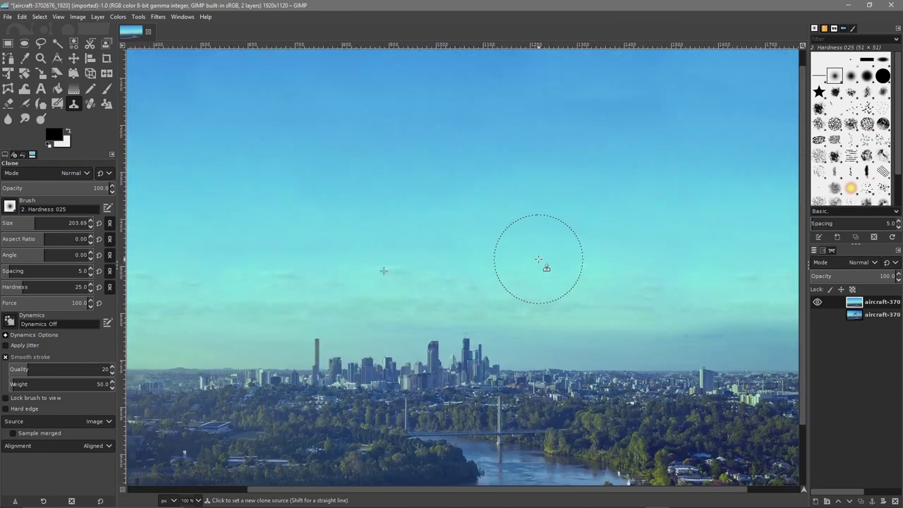
pyautogui.keyDown('ctrl'); pyautogui.scroll(-1, 538, 259); pyautogui.keyUp('ctrl')
pyautogui.moveTo(534, 256); pyautogui.dragTo(444, 299)
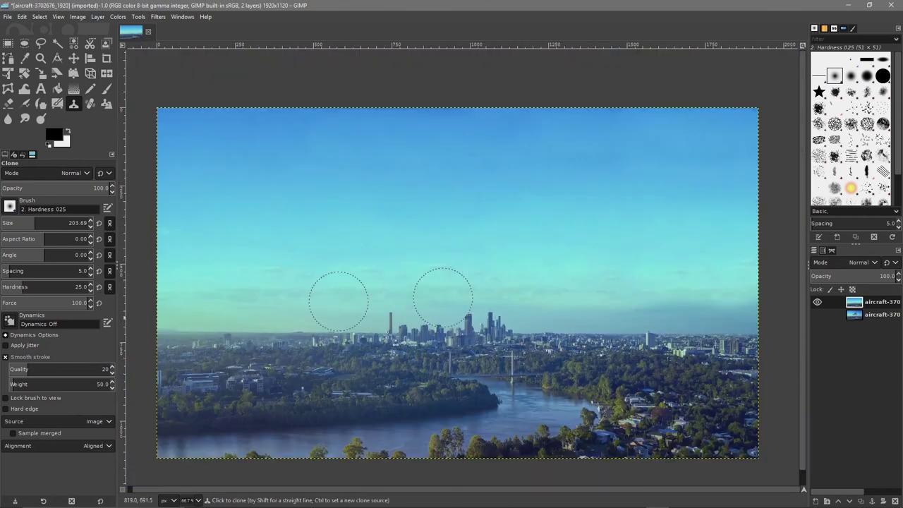
pyautogui.moveTo(209, 266); pyautogui.dragTo(400, 174)
# Step: Sample the hazy sky above the right-hand horizon and clone it over the repeated clouds in the left and middle of the band
pyautogui.keyDown('ctrl'); pyautogui.click(637, 281); pyautogui.keyUp('ctrl')
pyautogui.click(355, 275)
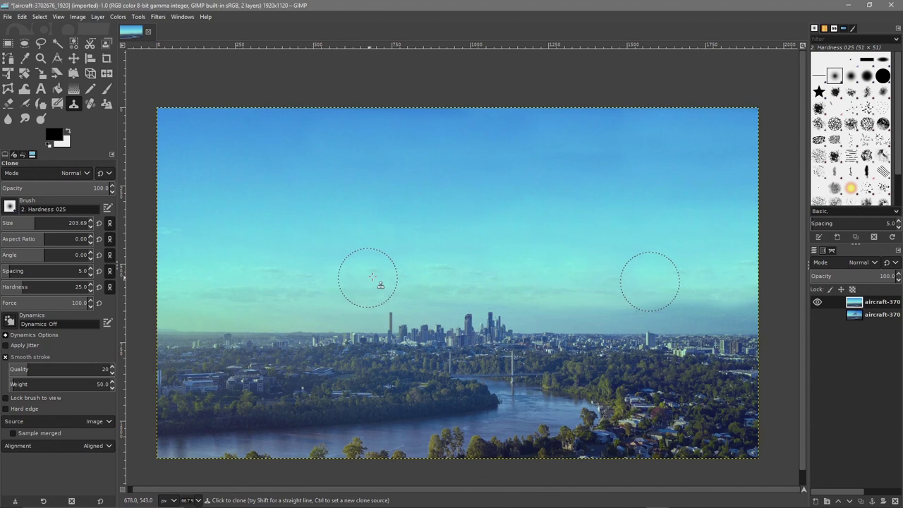
pyautogui.keyDown('ctrl'); pyautogui.click(673, 286); pyautogui.keyUp('ctrl')
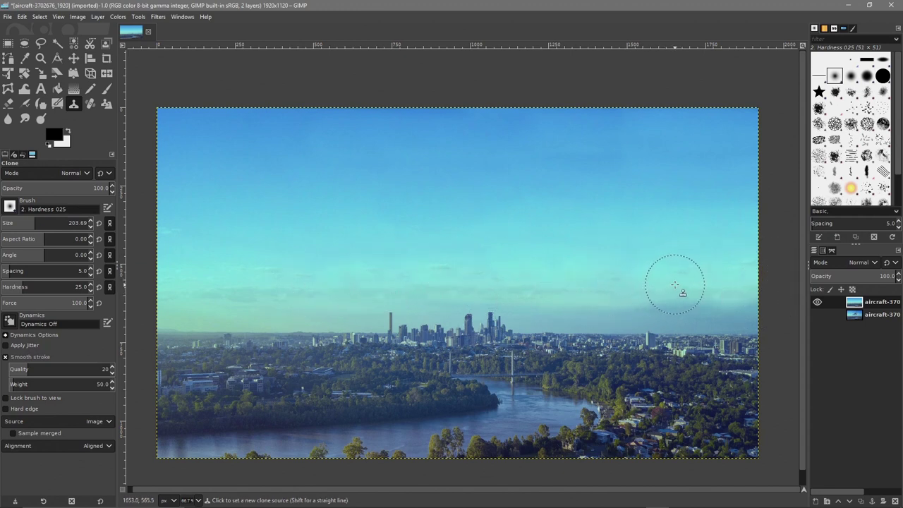
pyautogui.click(262, 285)
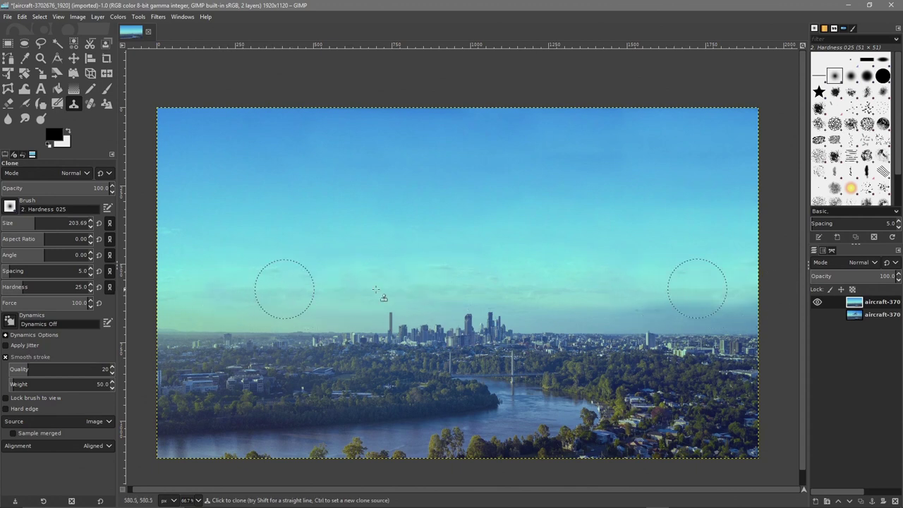
pyautogui.moveTo(430, 295)
pyautogui.mouseDown()
pyautogui.moveTo(324, 300)
pyautogui.moveTo(493, 284)
pyautogui.moveTo(287, 285)
pyautogui.moveTo(367, 286)
pyautogui.mouseUp()
# Step: Reduce the clone brush size to 69.39, sample the right-hand haze, and paint it over the clouds left of the tall tower
pyautogui.press('[')
pyautogui.press('[')
pyautogui.press('[')
pyautogui.press('[')
pyautogui.press('[')
pyautogui.press('[')
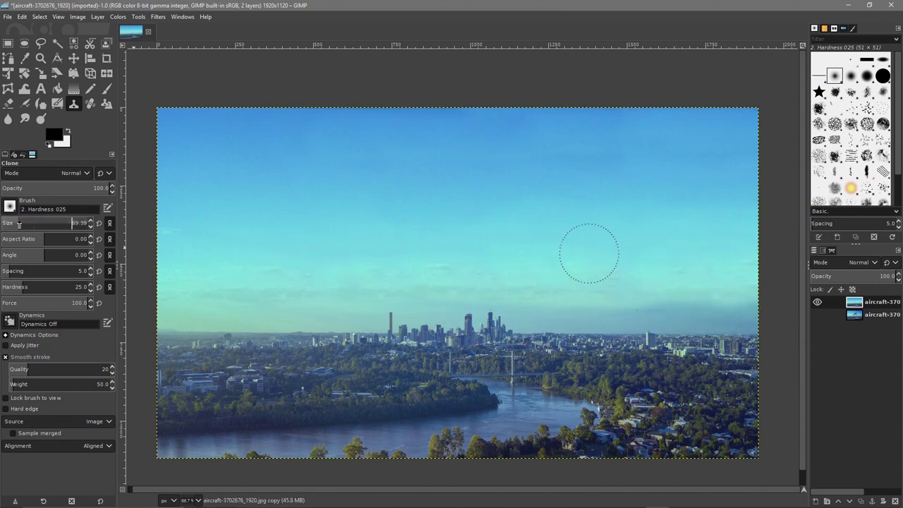
pyautogui.keyDown('ctrl'); pyautogui.click(649, 286); pyautogui.keyUp('ctrl')
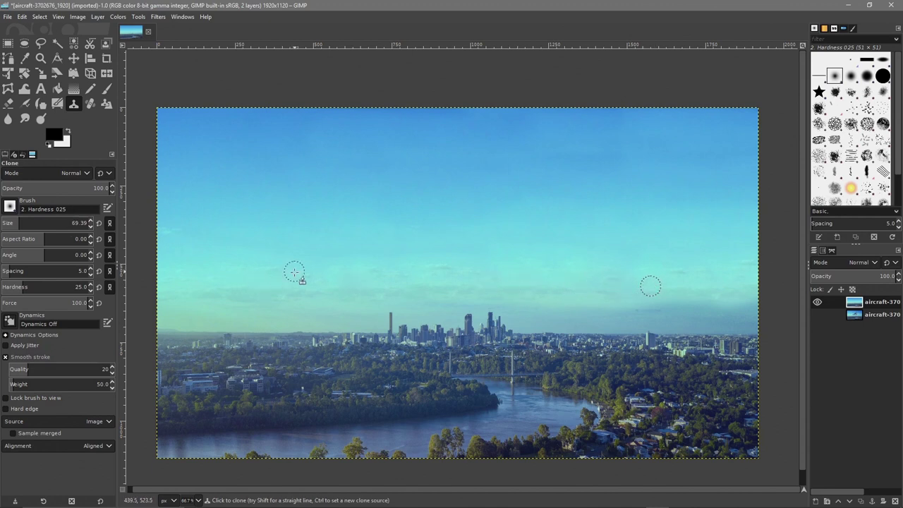
pyautogui.moveTo(305, 279)
pyautogui.mouseDown()
pyautogui.moveTo(262, 271)
pyautogui.moveTo(248, 286)
pyautogui.moveTo(301, 289)
pyautogui.mouseUp()
# Step: Inspect the cloned clouds up close, resample clean sky, and touch up the remaining uneven spots above the skyline
pyautogui.keyDown('ctrl'); pyautogui.scroll(4, 315, 288); pyautogui.keyUp('ctrl')
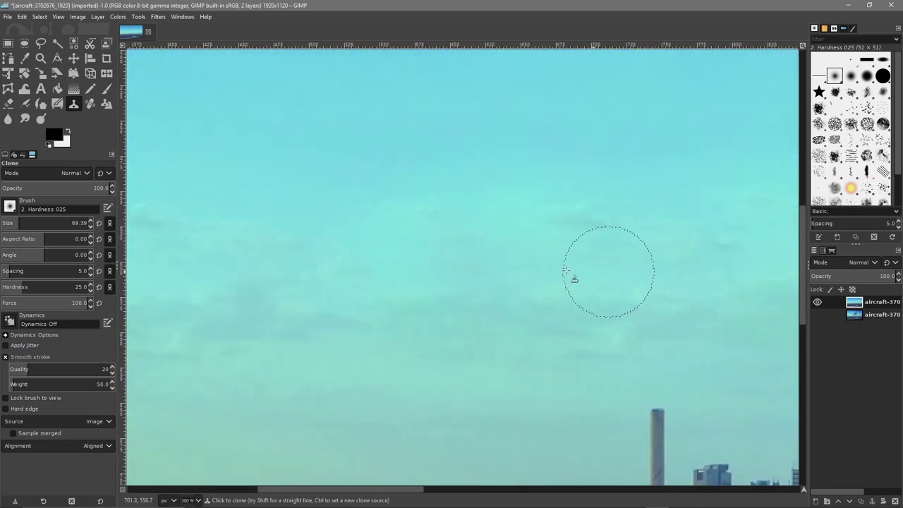
pyautogui.keyDown('ctrl'); pyautogui.scroll(-3, 373, 303); pyautogui.keyUp('ctrl')
pyautogui.keyDown('ctrl'); pyautogui.click(371, 302); pyautogui.keyUp('ctrl')
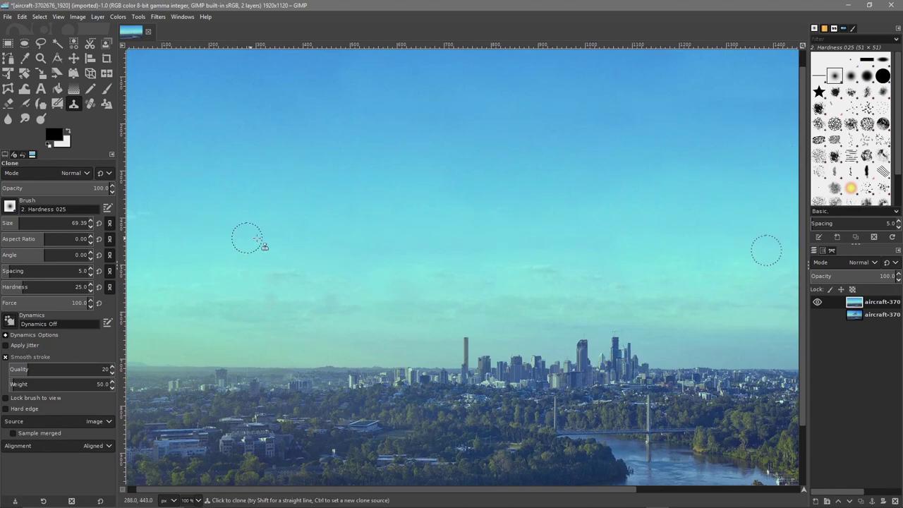
pyautogui.keyDown('ctrl'); pyautogui.scroll(-2, 243, 238); pyautogui.keyUp('ctrl')
pyautogui.keyDown('ctrl'); pyautogui.scroll(1, 365, 264); pyautogui.keyUp('ctrl')
pyautogui.moveTo(562, 232); pyautogui.dragTo(493, 216)
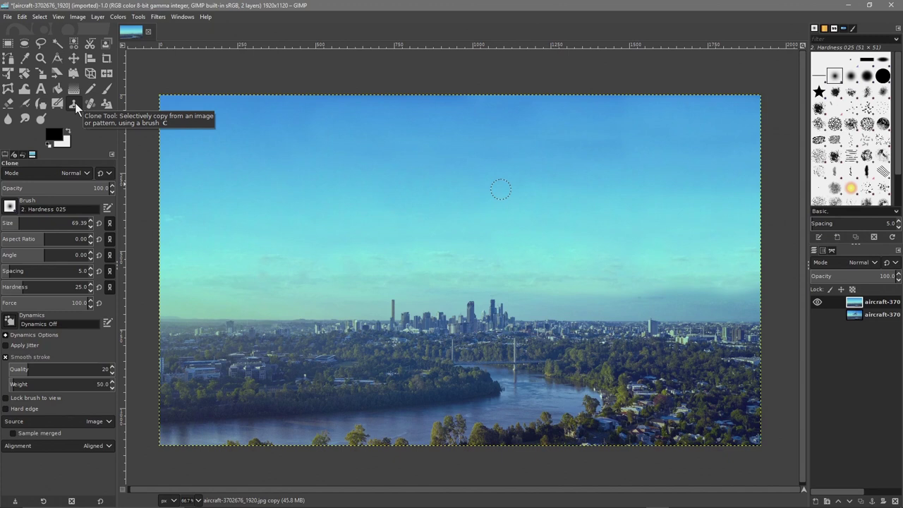
# Step: Save the project as clone-tool-01.xcf in the Desktop folder "GIMP 2.10 Clone Tools Tutorial - [ Stamp Tool Tutorial ]"
pyautogui.click(7, 16)
pyautogui.click(36, 123)
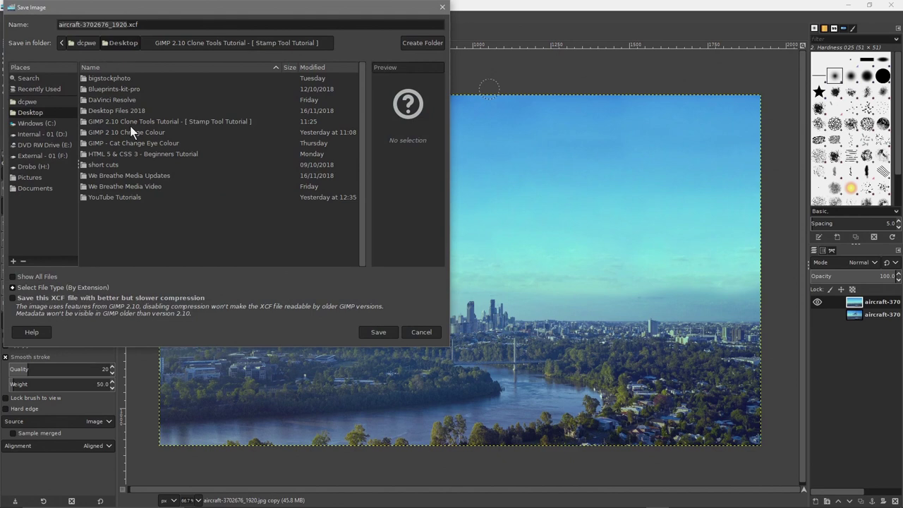
pyautogui.doubleClick(130, 122)
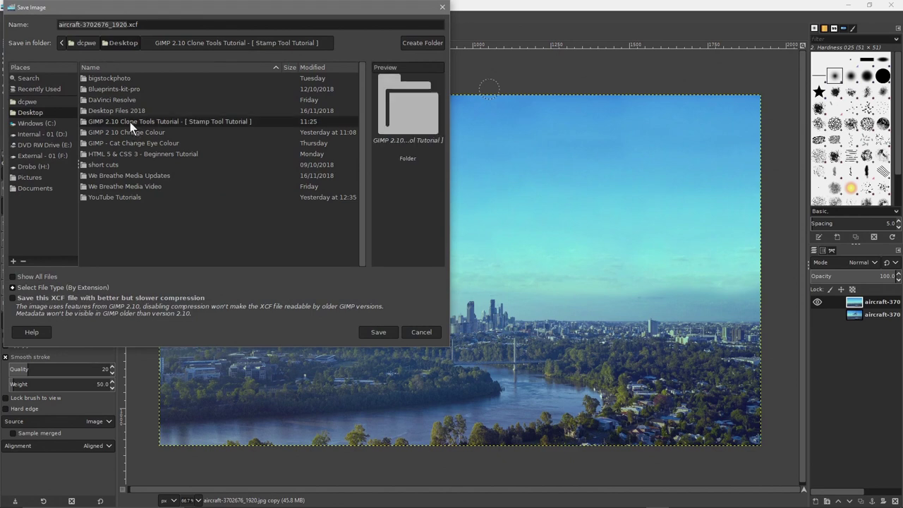
pyautogui.click(105, 27)
pyautogui.write('clone-tool-')
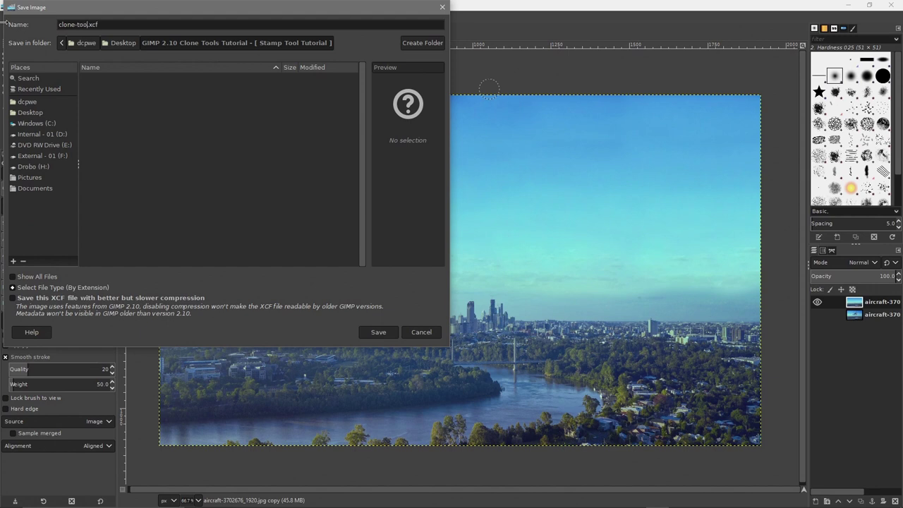
pyautogui.write('l')
pyautogui.click(379, 332)
# Step: Export the edited photo as the JPEG image clone-tool-01.jpg in the tutorial folder at quality 92
pyautogui.click(7, 16)
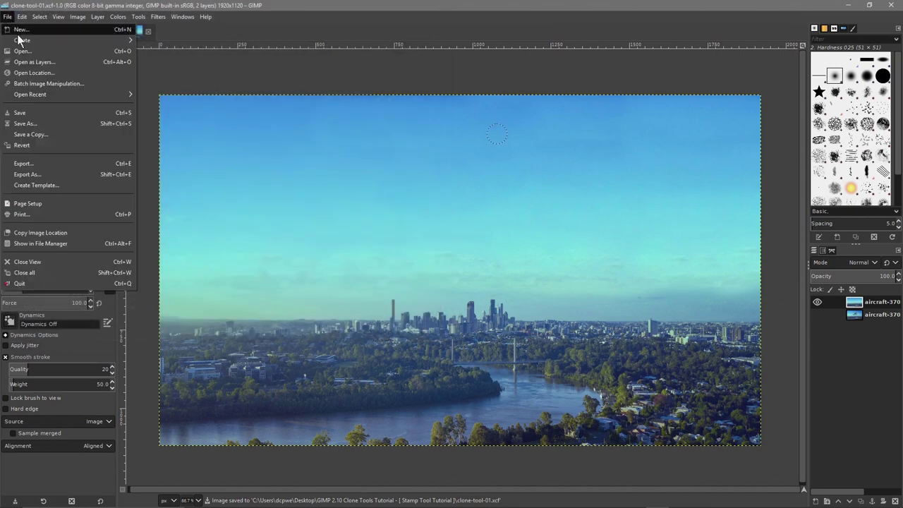
pyautogui.click(60, 177)
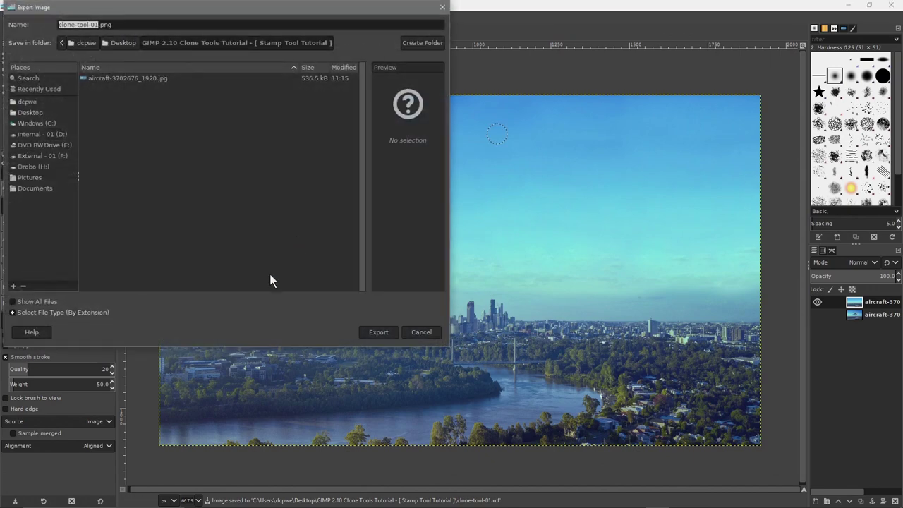
pyautogui.click(67, 312)
pyautogui.scroll(-5, 112, 297)
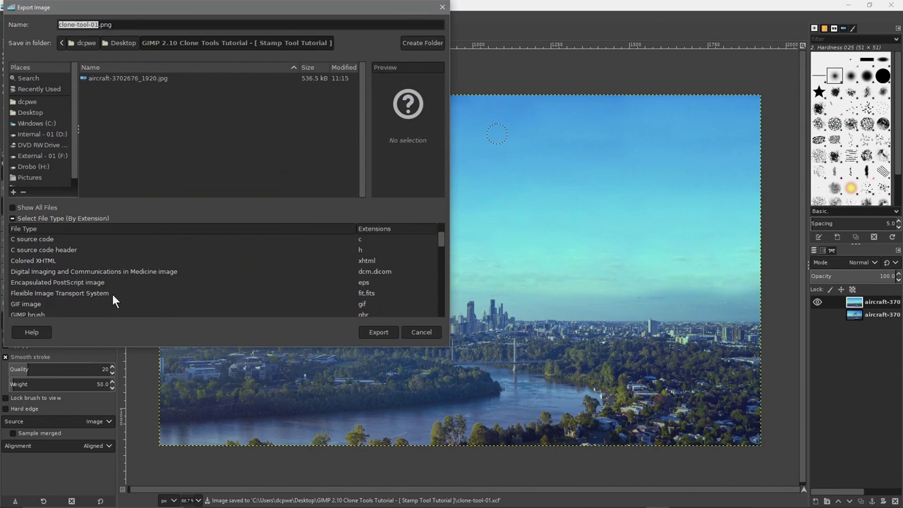
pyautogui.click(50, 305)
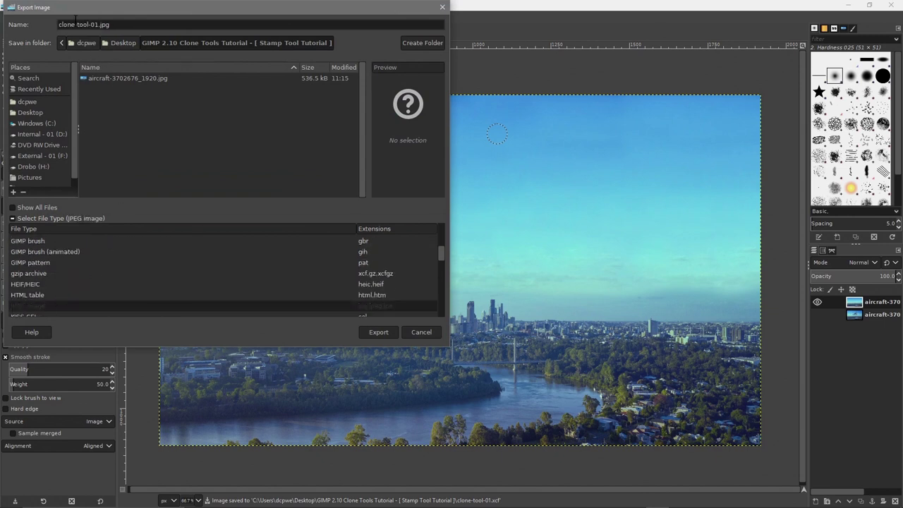
pyautogui.click(379, 332)
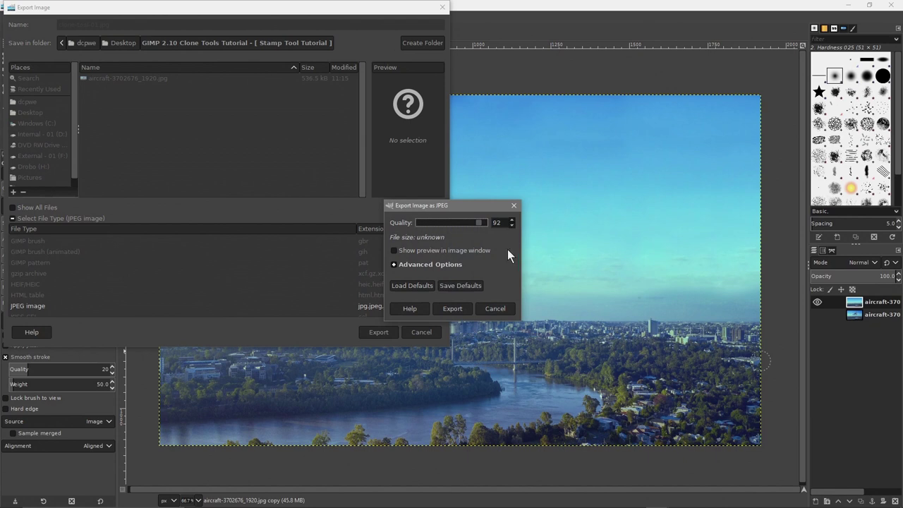
pyautogui.click(457, 312)
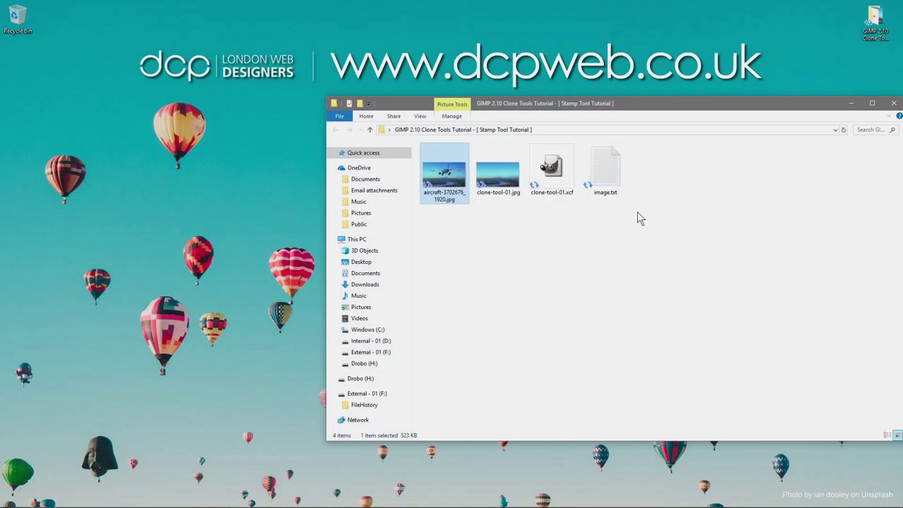
# Step: Switch to File Explorer and open aircraft-3702676_1920.jpg and clone-tool-01.jpg in Photos side by side, original on one half and edited version on the other
pyautogui.click(494, 199)
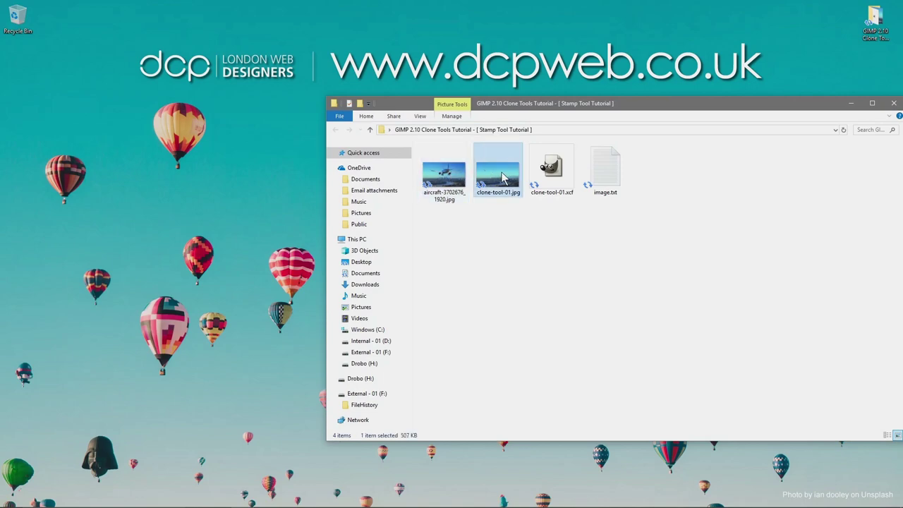
pyautogui.doubleClick(455, 178)
pyautogui.press('super+Left')
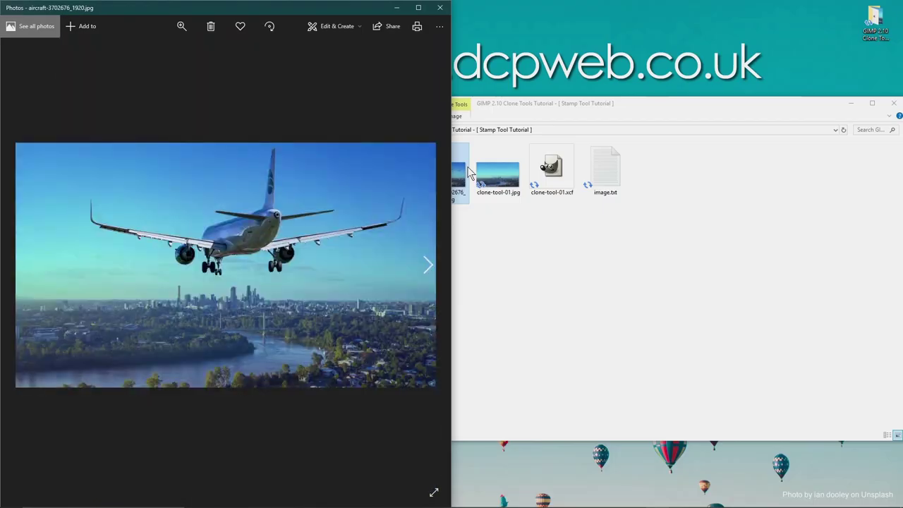
pyautogui.click(543, 172)
pyautogui.doubleClick(618, 80)
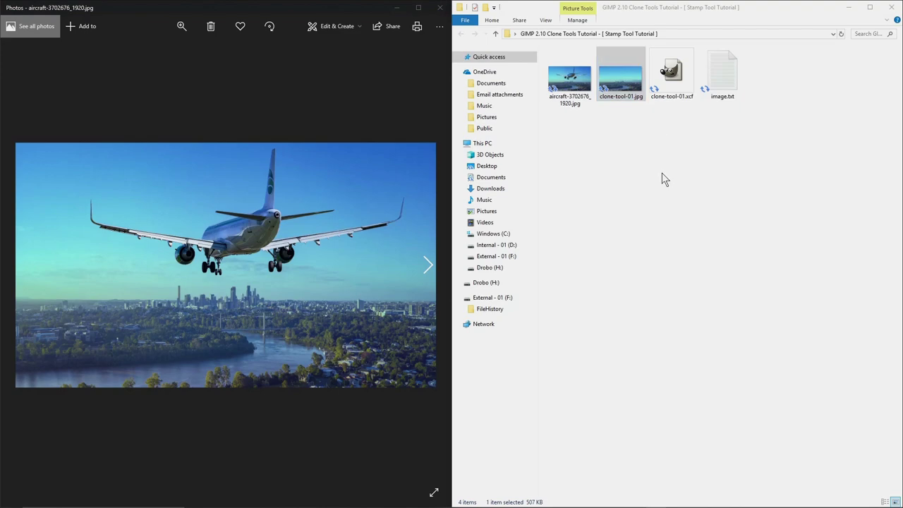
pyautogui.press('super+Right')
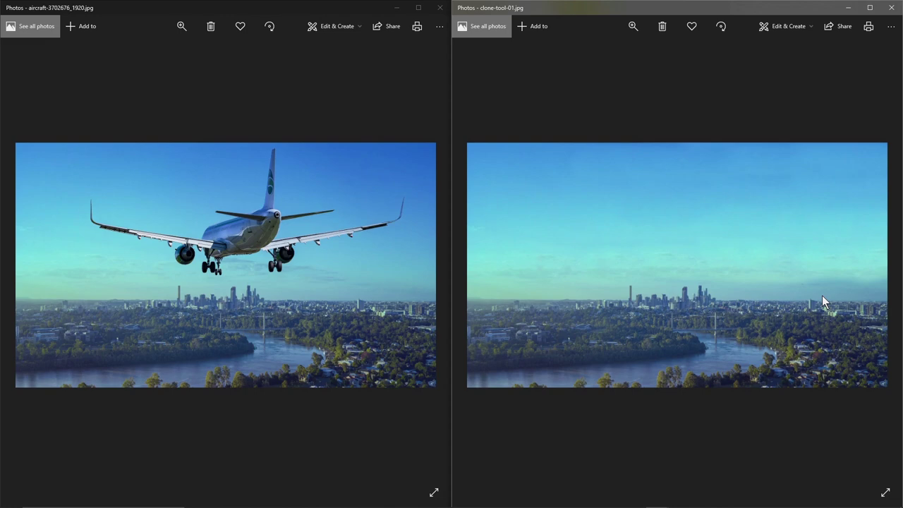
# Step: Close both photo previews and the tutorial folder window
pyautogui.click(439, 7)
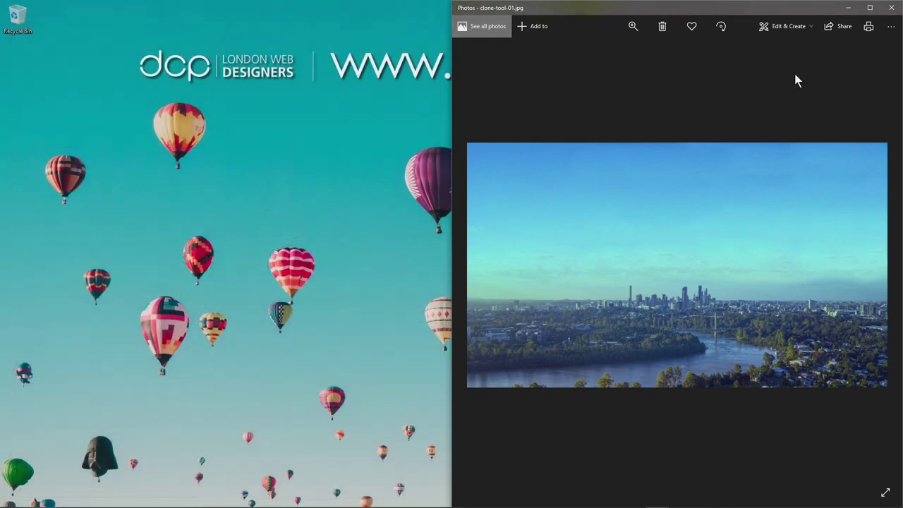
pyautogui.click(891, 7)
pyautogui.click(661, 241)
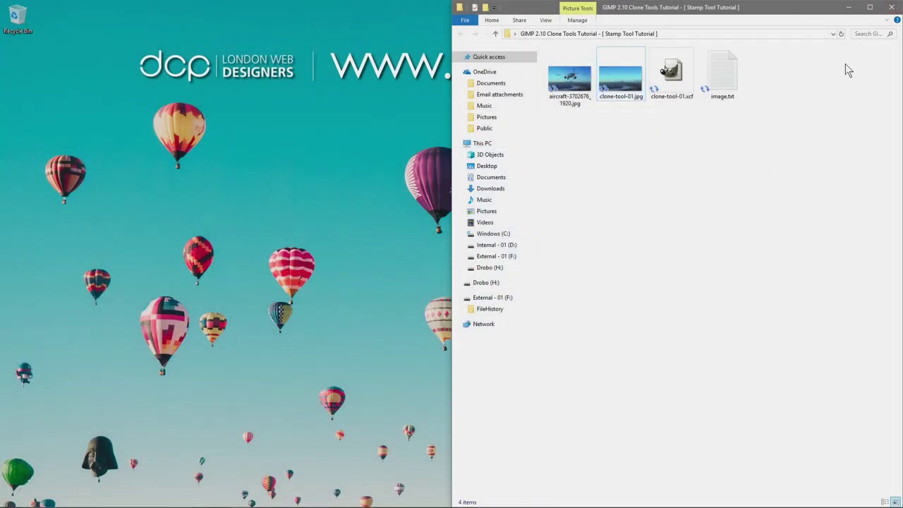
pyautogui.click(891, 7)
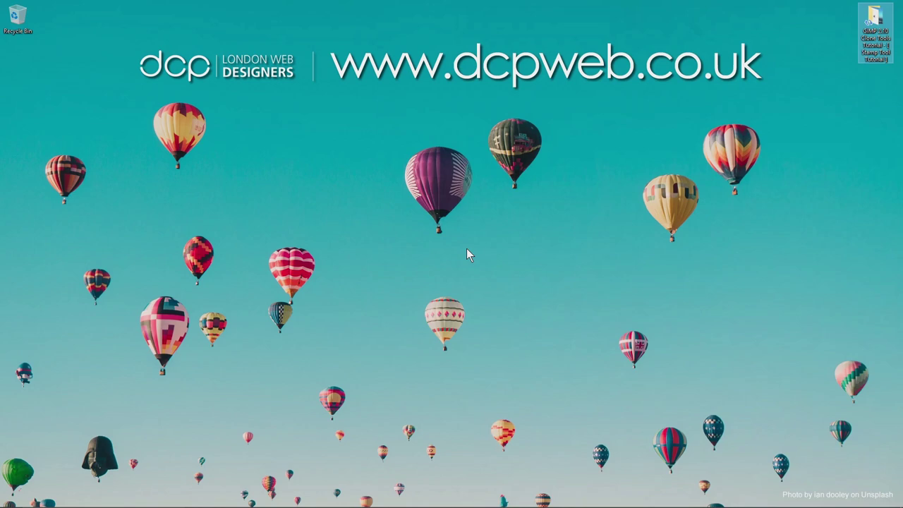